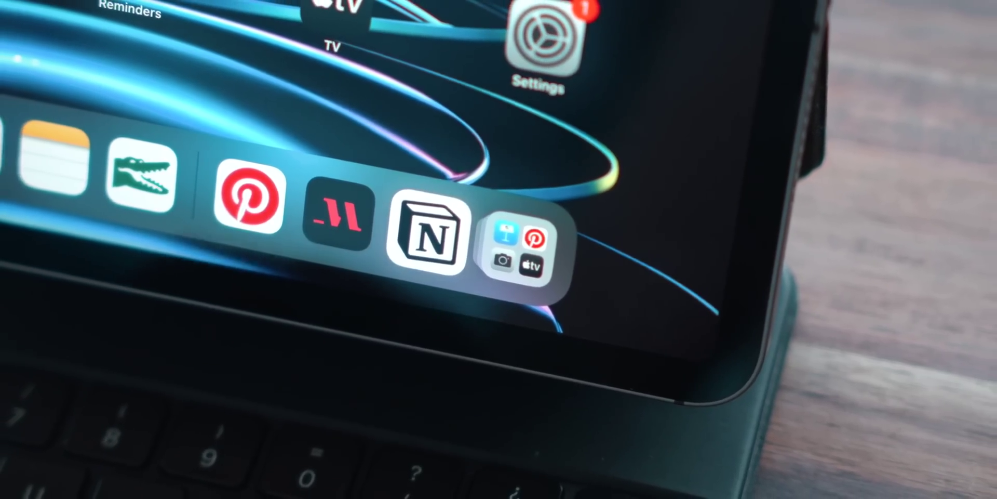
Launch Notion and browse the home page's YouTube, Wristcam and Personal link lists
click(427, 232)
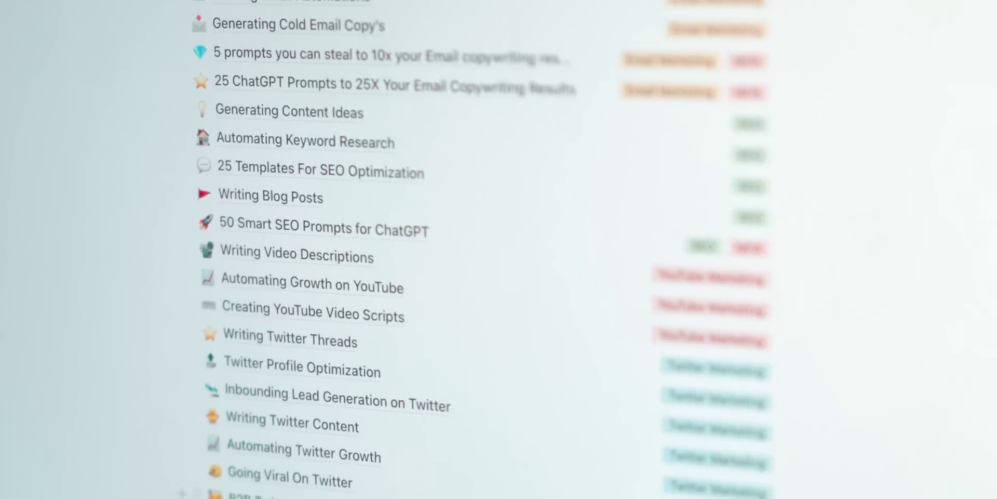
scroll(416, 250, up, 5)
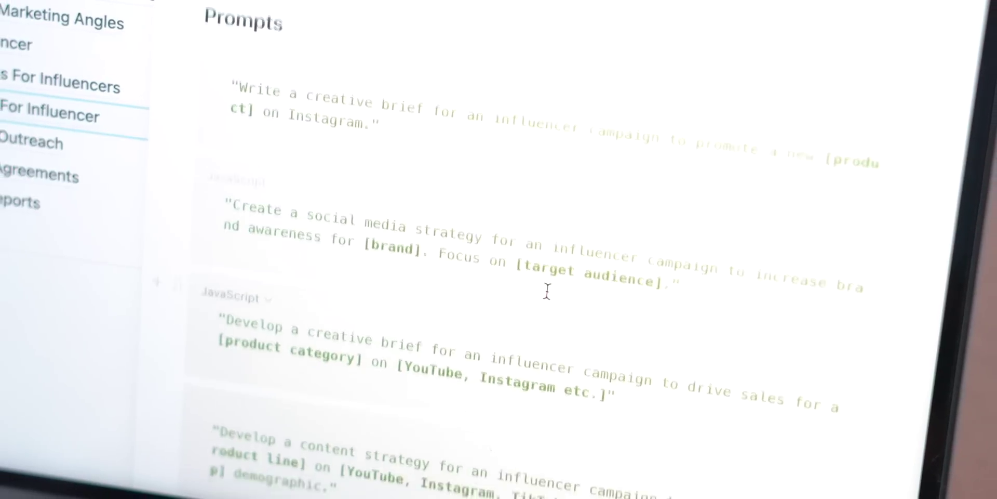
scroll(547, 290, down, 8)
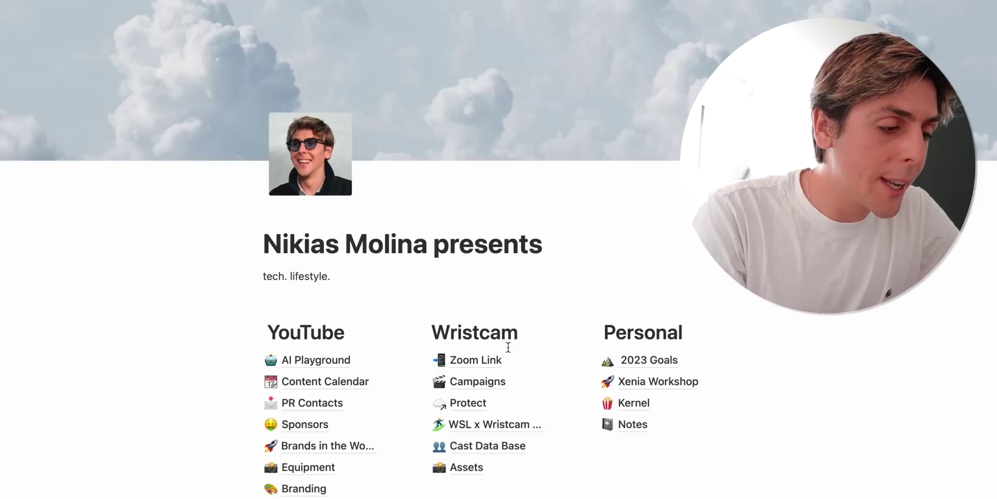
mouse_move(422, 405)
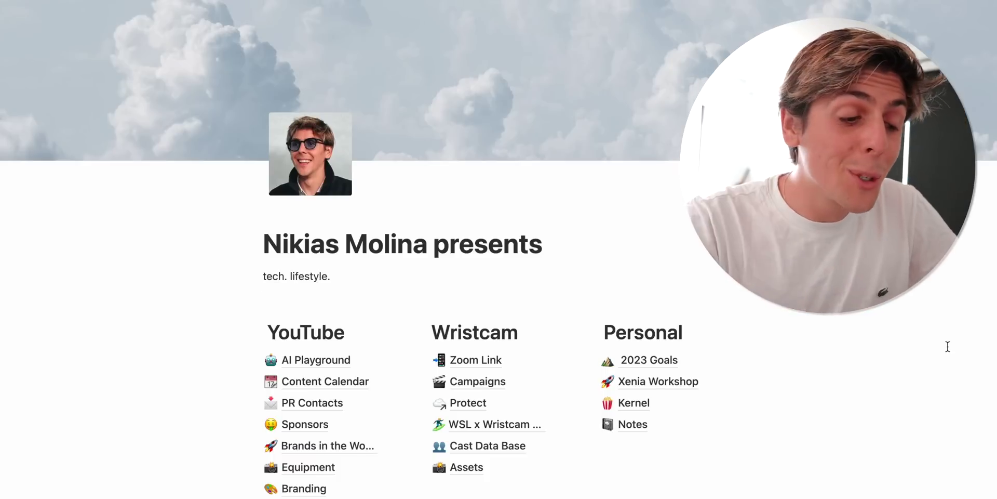
Play Die For You (Remix), then Flowers, and copy the Fresh Lemonade playlist link
scroll(948, 346, down, 7)
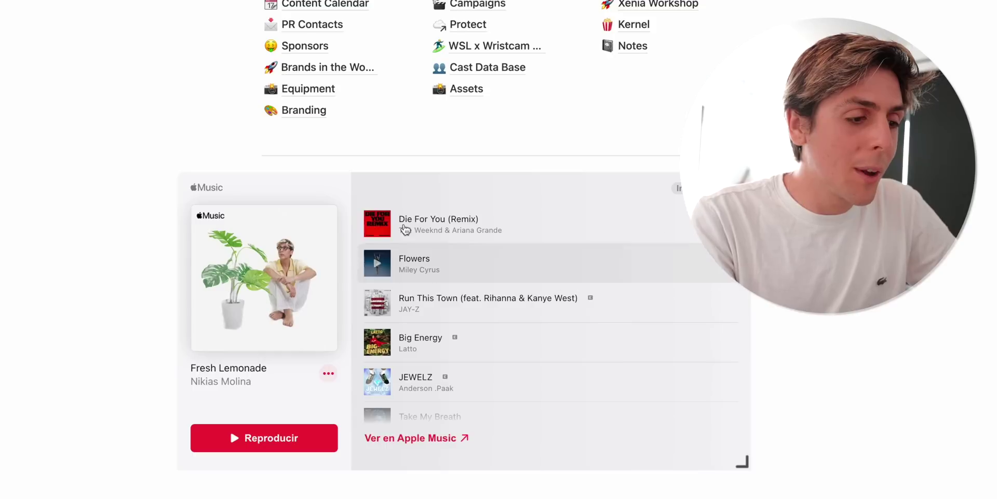
click(378, 227)
key(XF86AudioLowerVolume)
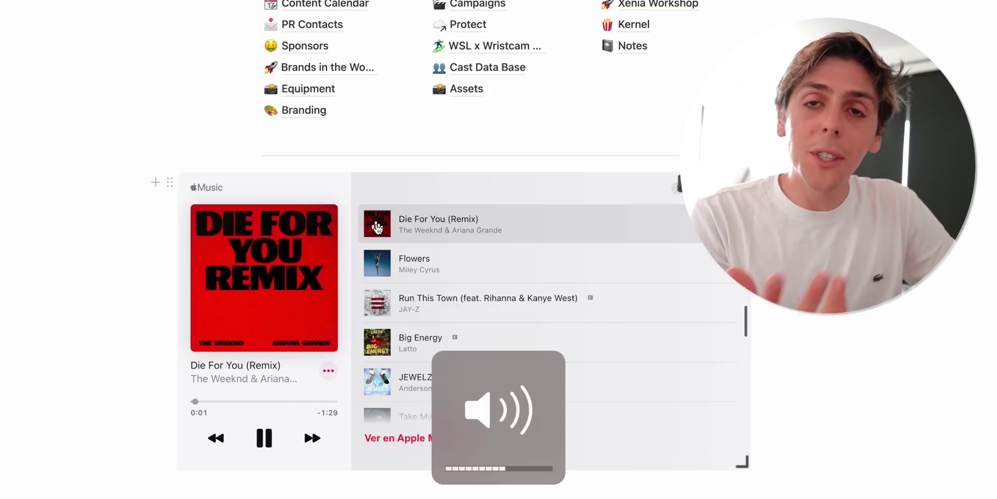
click(378, 264)
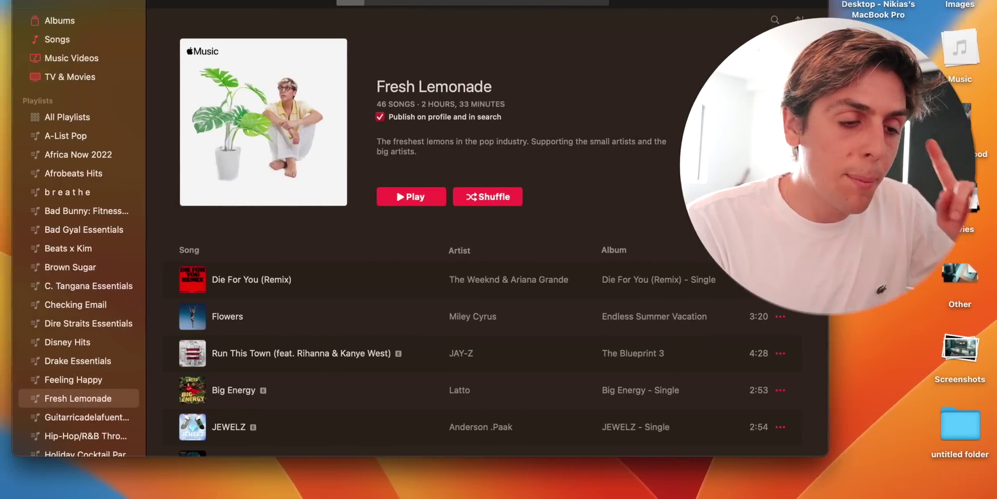
mouse_move(826, 345)
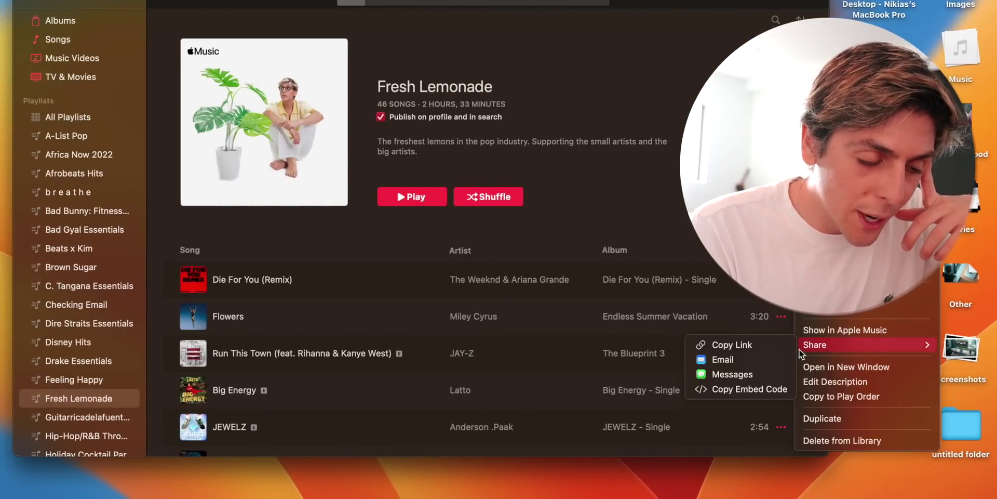
click(754, 345)
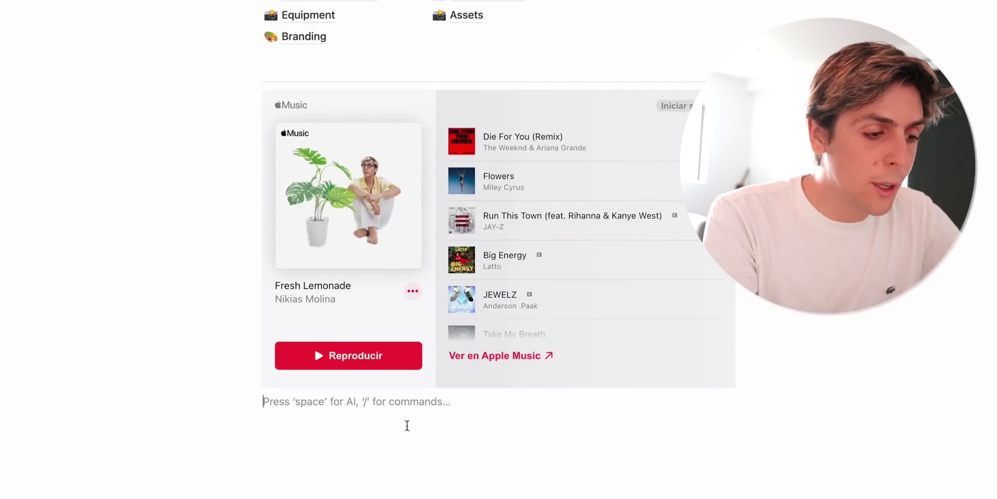
Turn the pasted Fresh Lemonade link into an embed and delete the duplicate Apple Music embed
key(super+v)
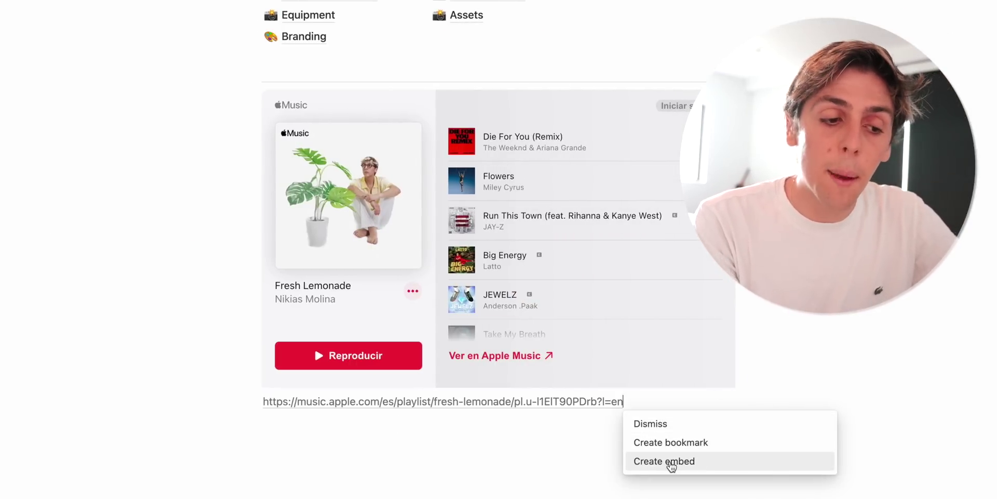
click(671, 462)
scroll(668, 462, down, 3)
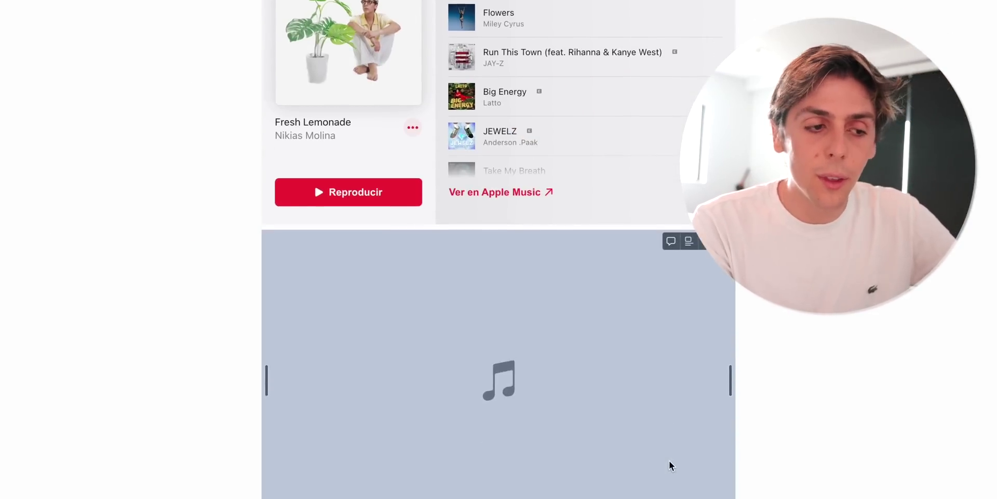
click(820, 455)
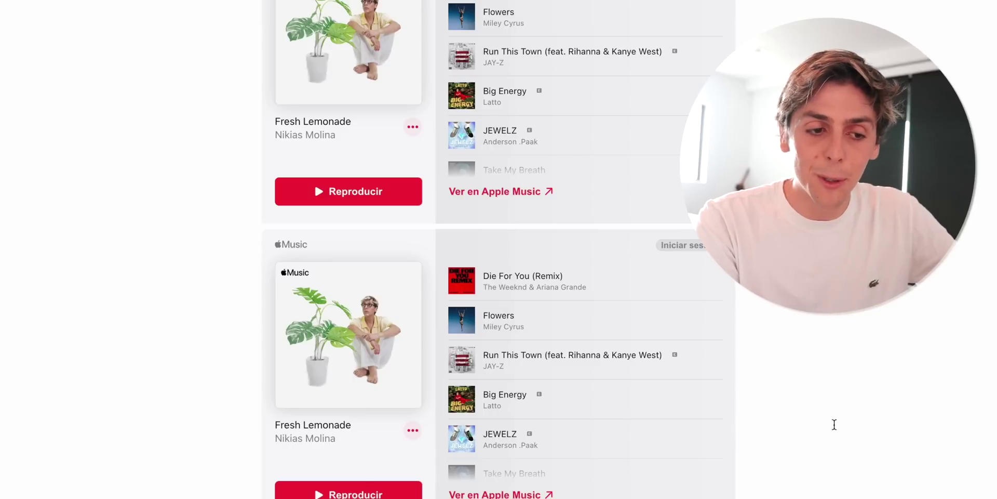
click(544, 394)
key(BackSpace)
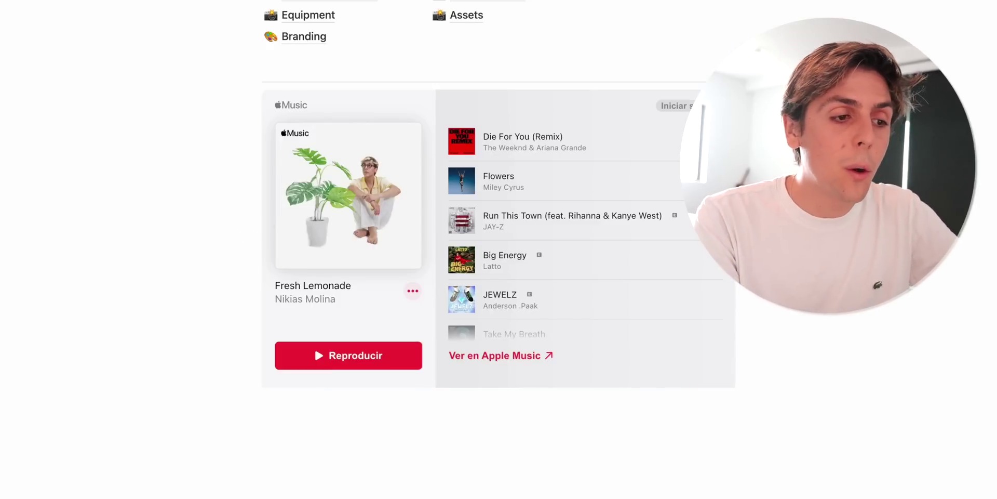
scroll(394, 388, up, 5)
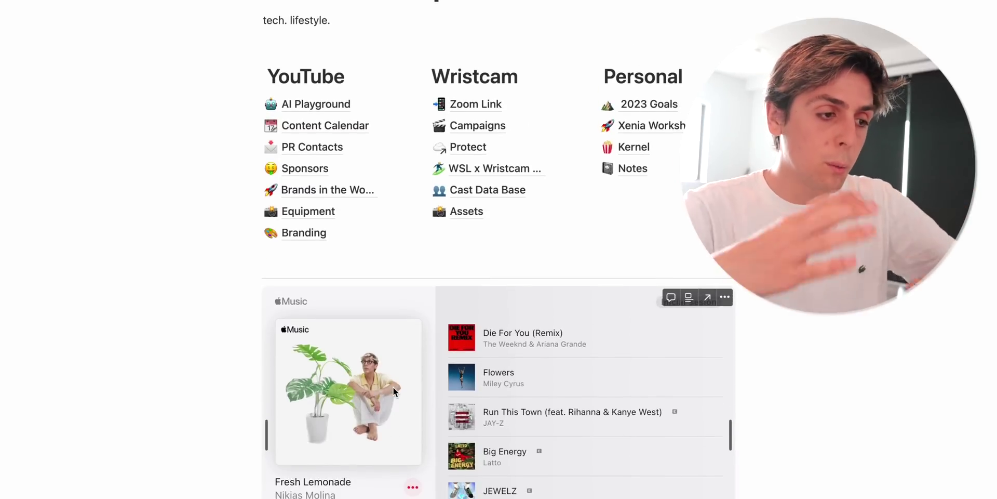
Open the Content Calendar database from the workspace home page
scroll(394, 387, up, 4)
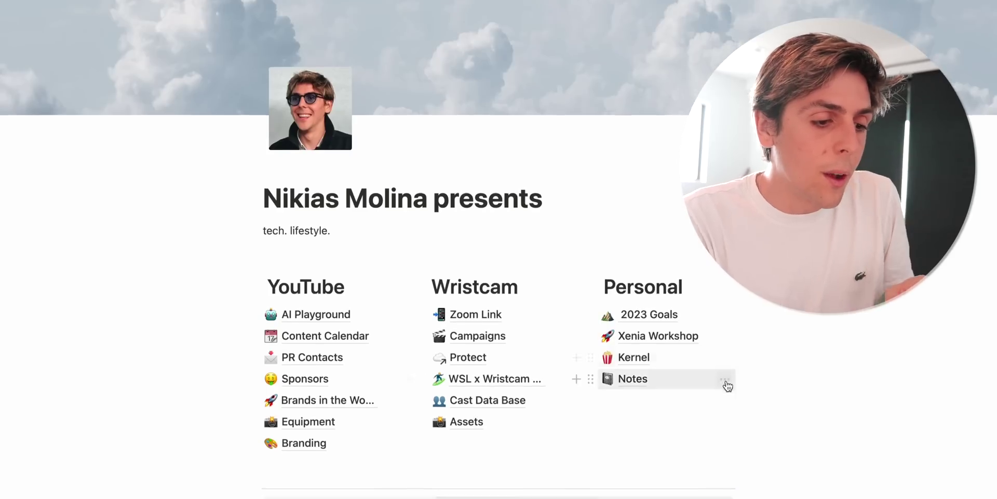
scroll(724, 383, down, 3)
scroll(628, 90, up, 4)
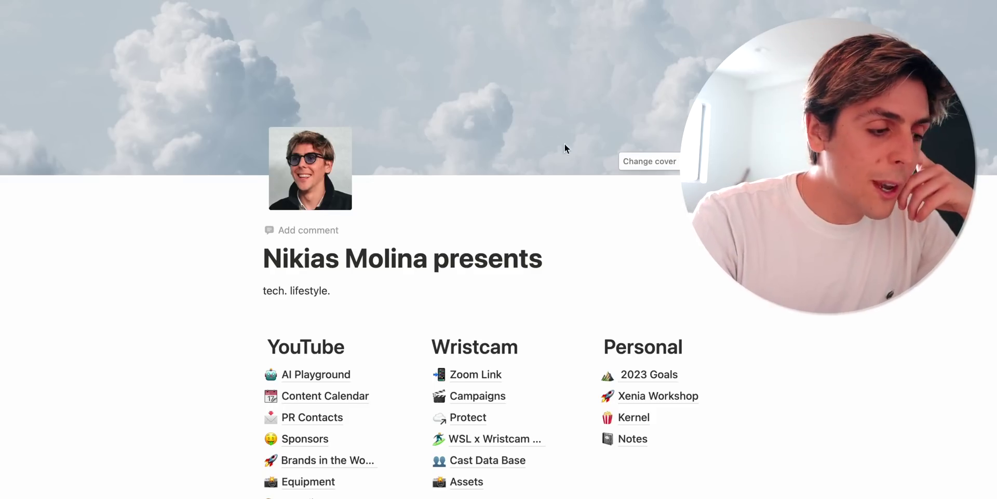
click(304, 400)
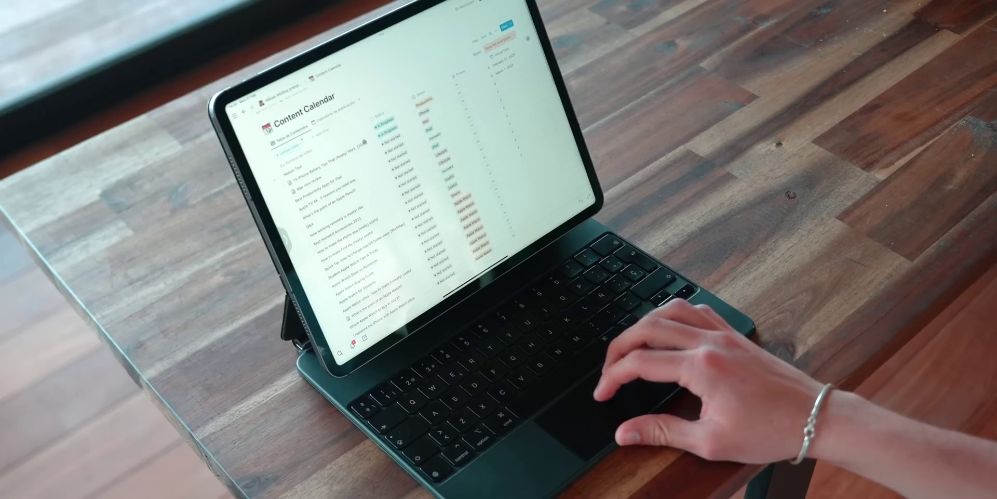
click(359, 146)
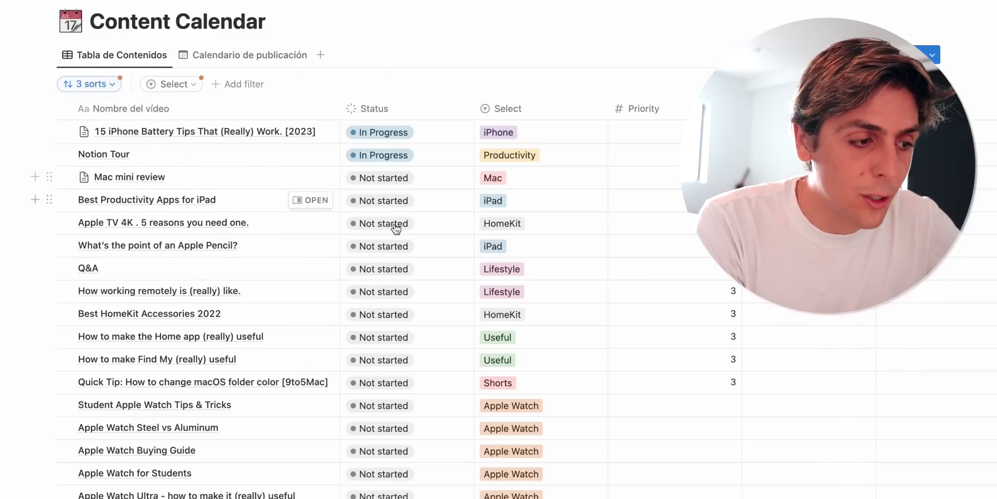
Check the Mac mini review's Status options without changing them, then scroll the video table
click(386, 179)
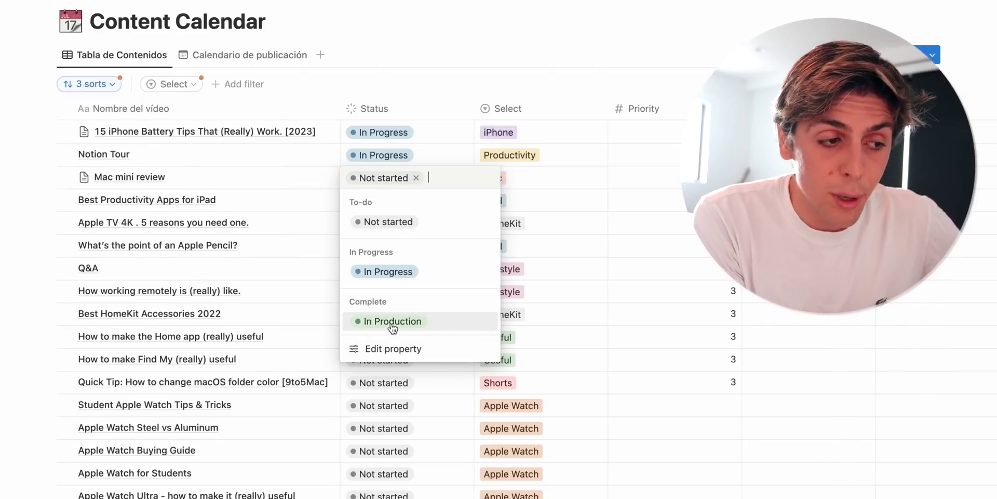
key(Escape)
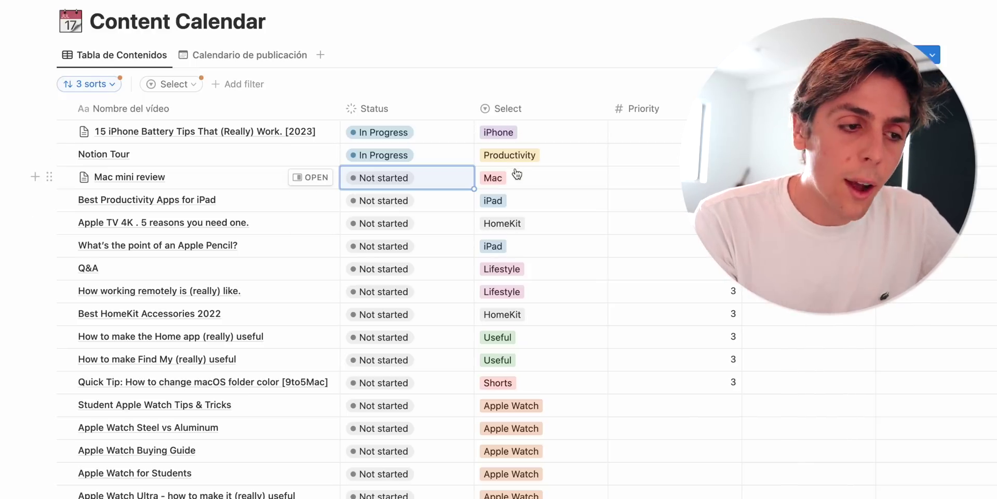
scroll(519, 171, down, 5)
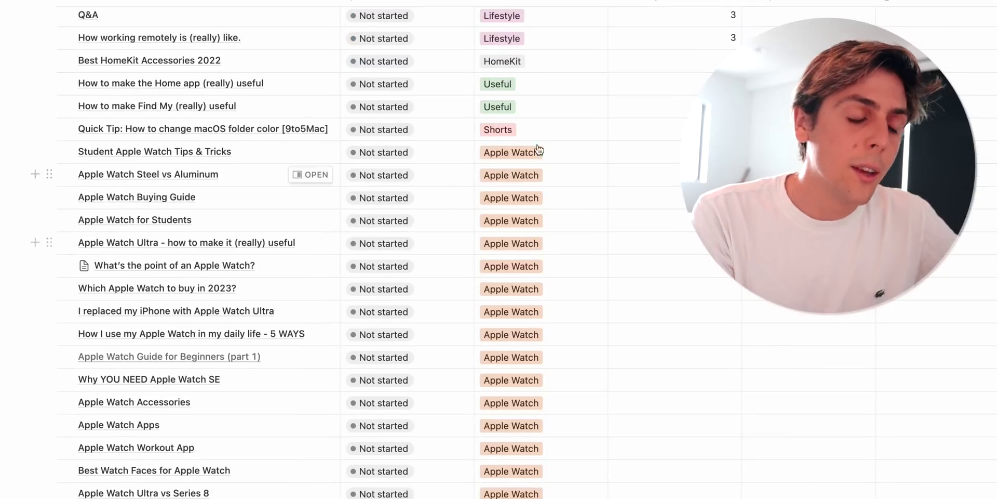
scroll(552, 416, down, 7)
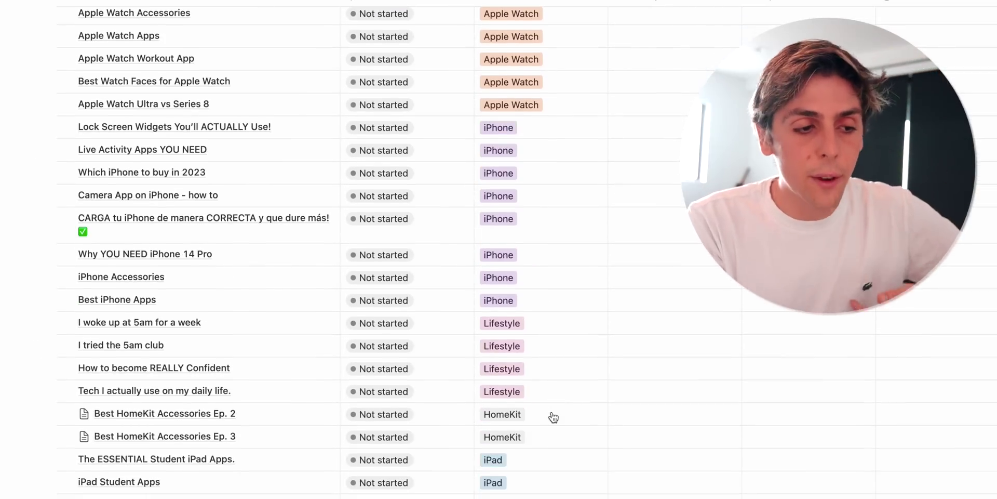
scroll(553, 417, down, 13)
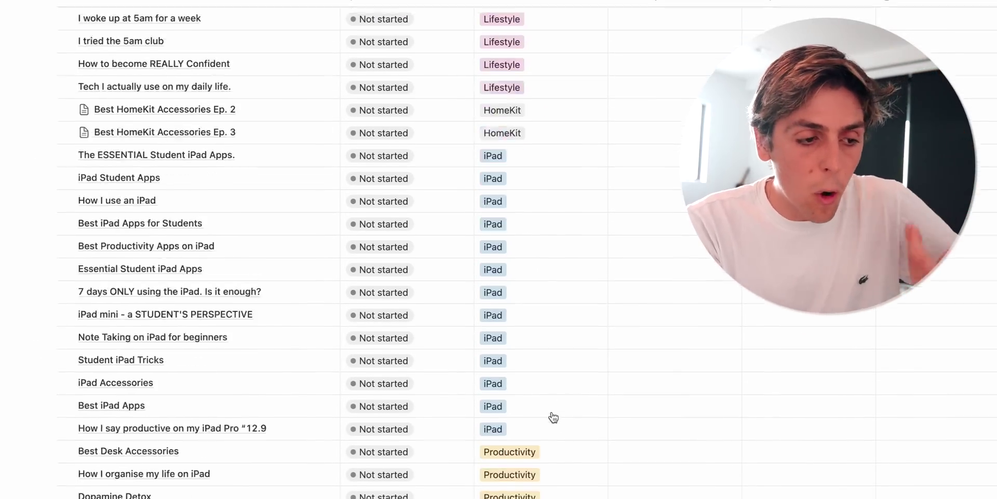
scroll(553, 418, down, 3)
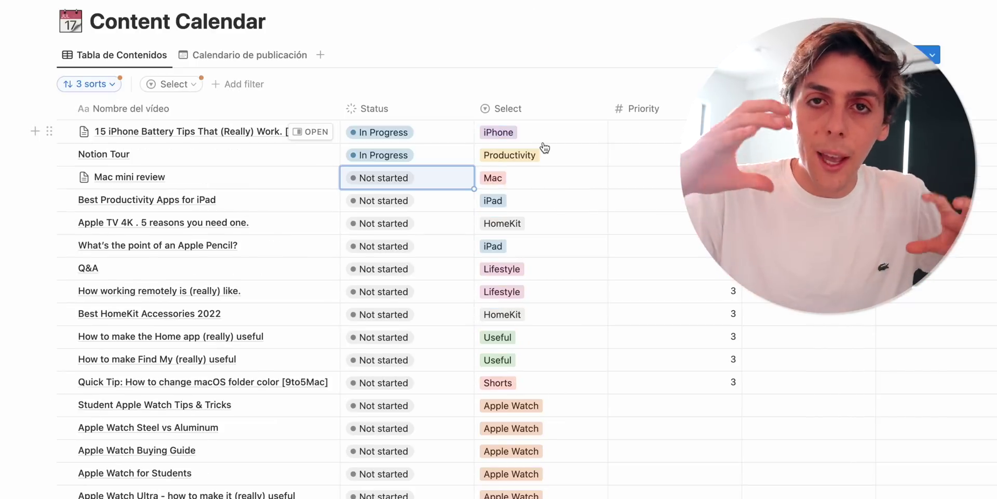
Preview the publishing calendar view, then add an empty row to the Tabla de Contenidos table
click(208, 52)
scroll(407, 335, down, 3)
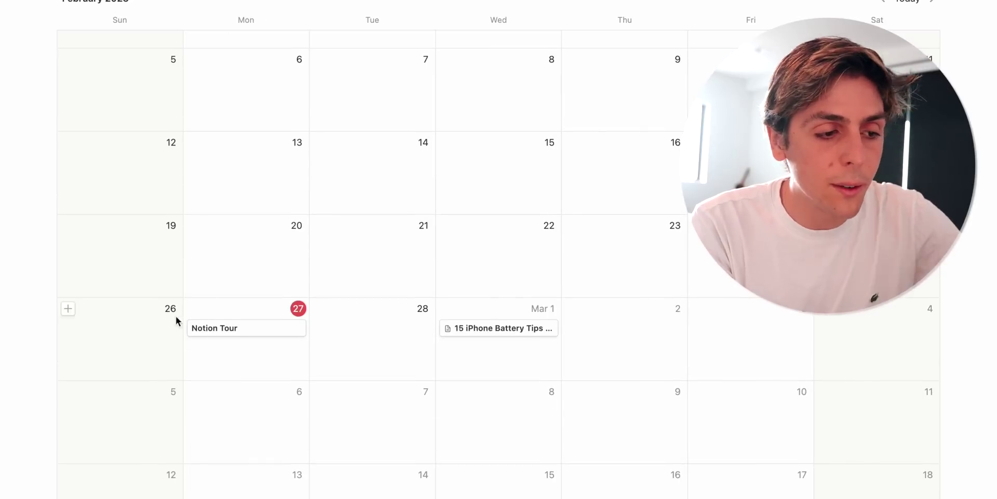
scroll(587, 265, up, 3)
click(146, 58)
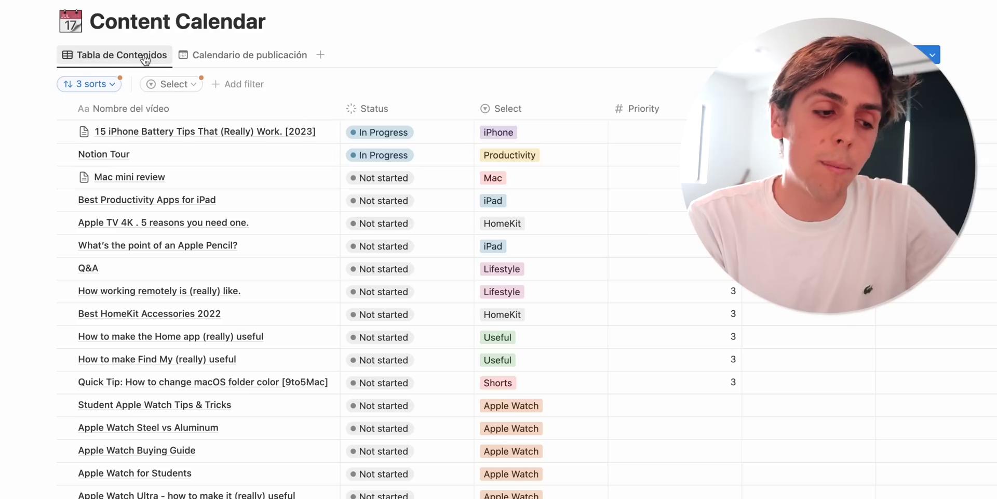
scroll(555, 285, down, 15)
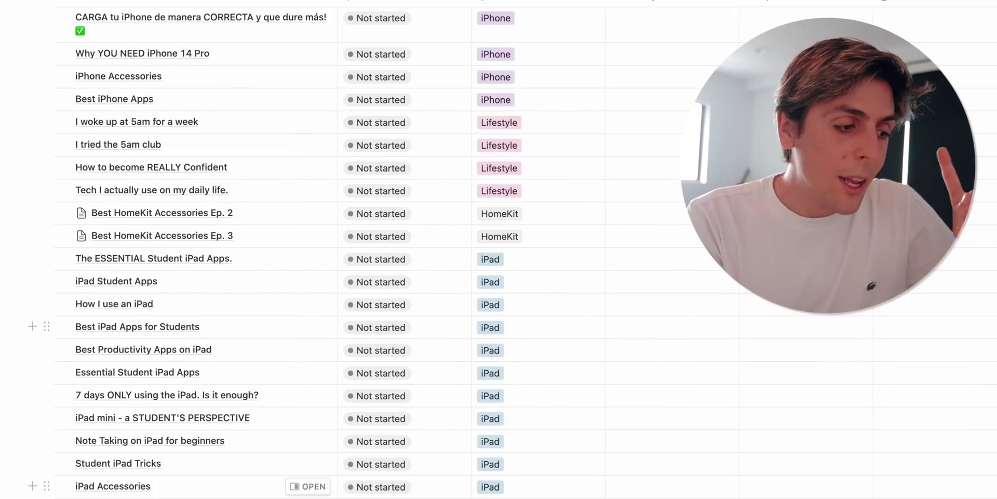
scroll(208, 468, down, 15)
click(78, 440)
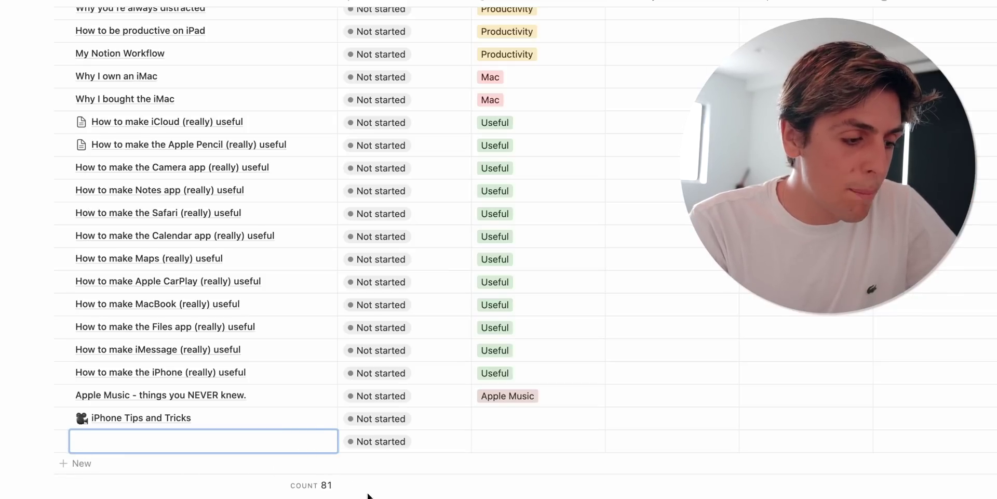
Apply the New Video template to the new row and title it 'iPad Tips and Tricks Video'
click(315, 441)
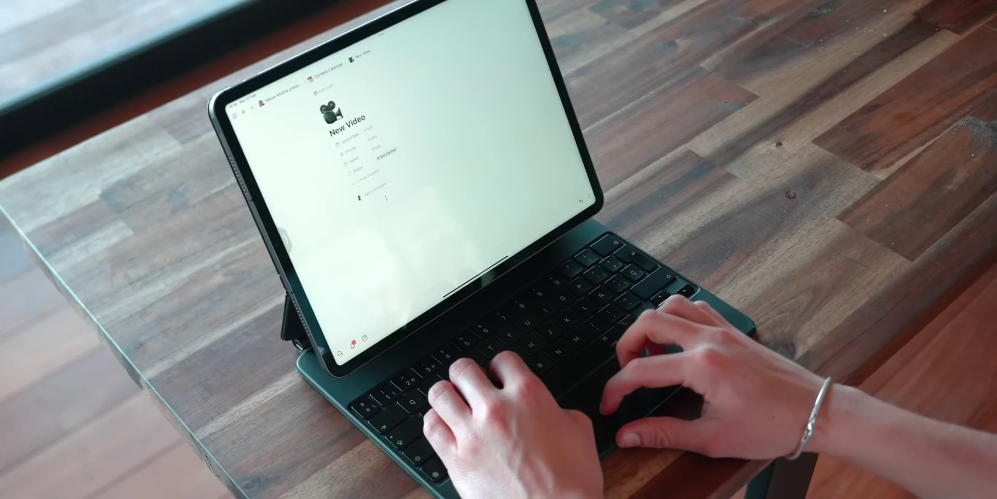
scroll(415, 156, down, 5)
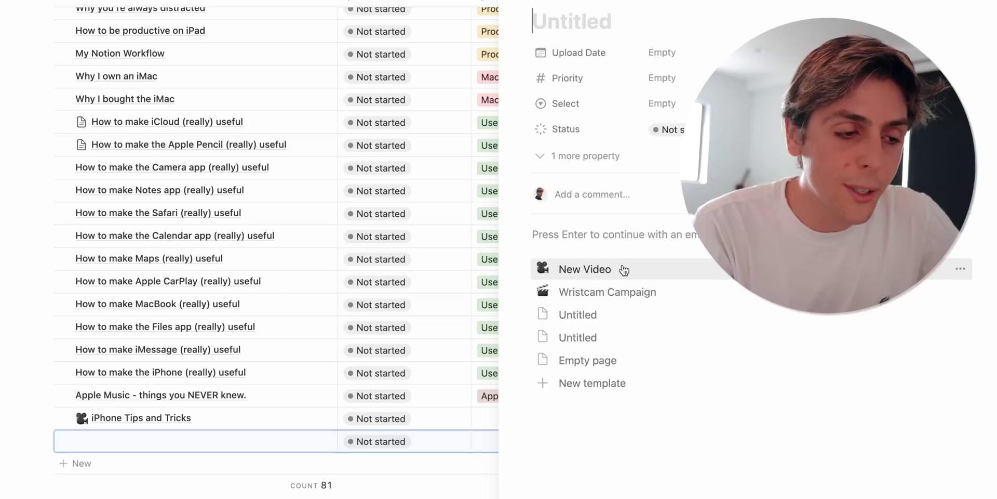
click(624, 270)
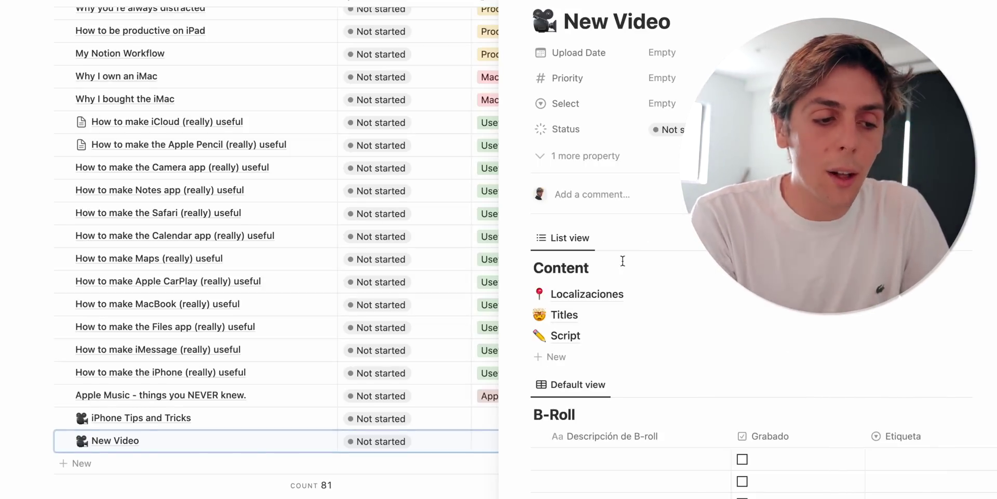
drag(670, 22, 568, 21)
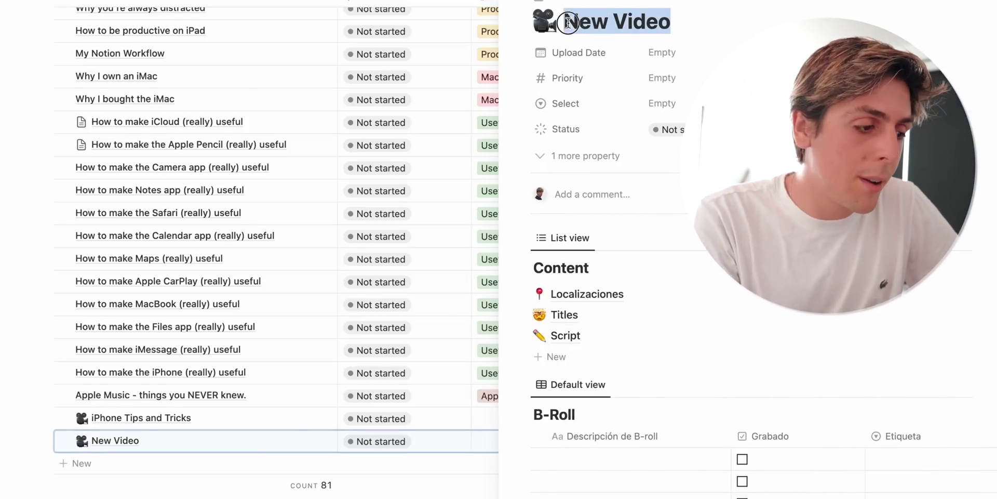
text(iPad)
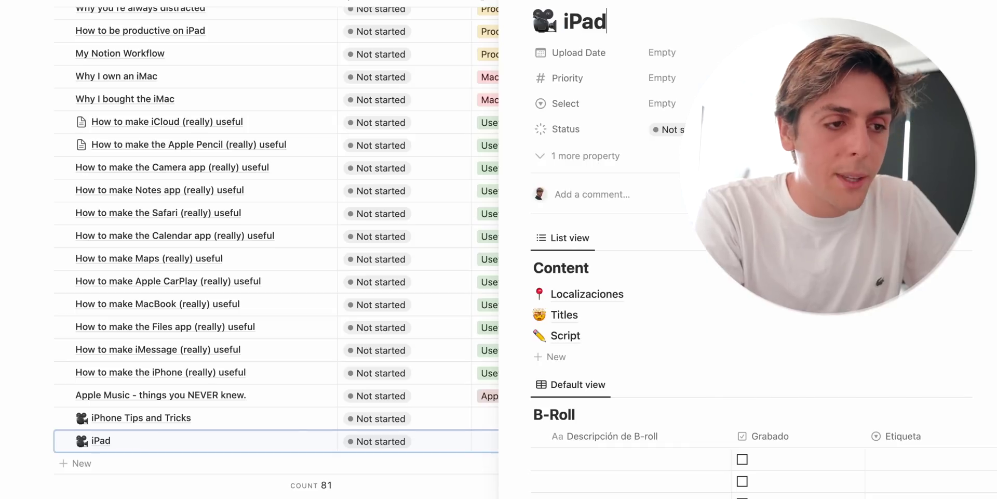
text( Tips and Tricks Video)
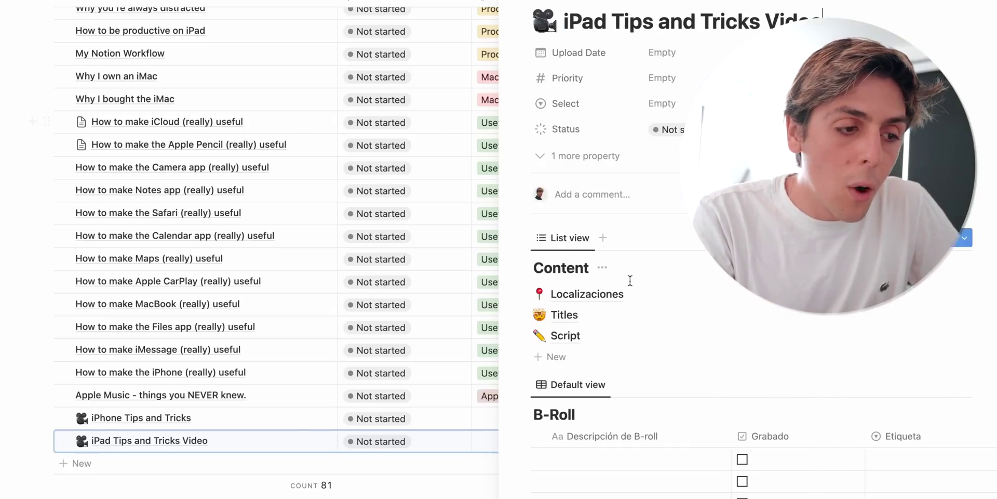
scroll(630, 283, down, 2)
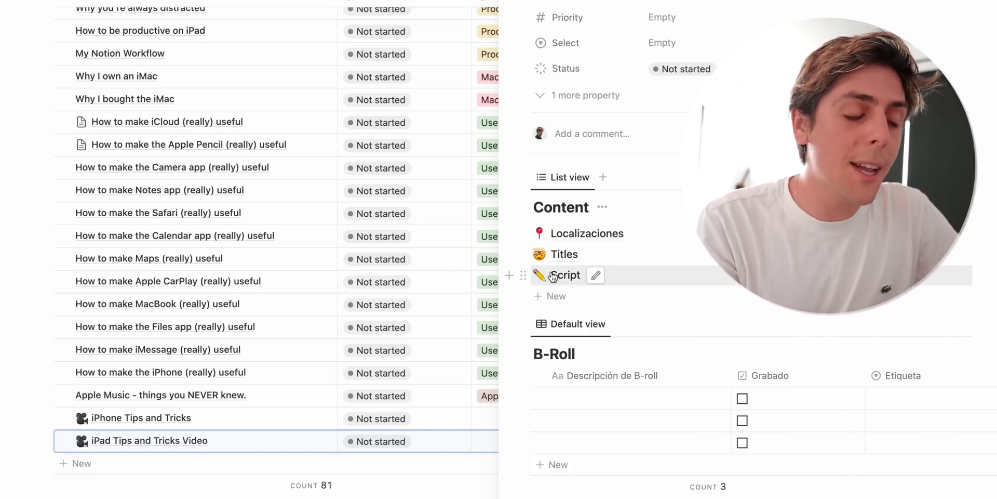
Ask Notion AI on the Titles page for iPad tips-and-tricks video title ideas
click(561, 256)
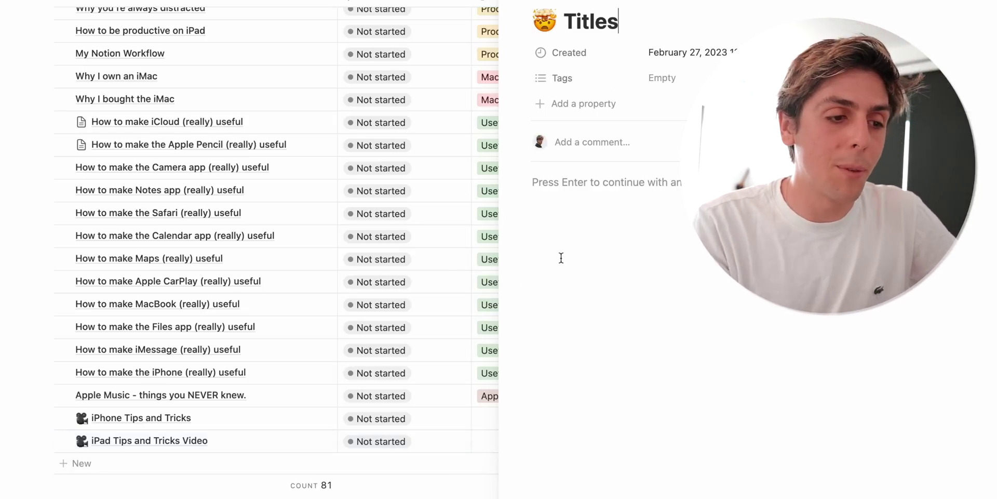
click(561, 258)
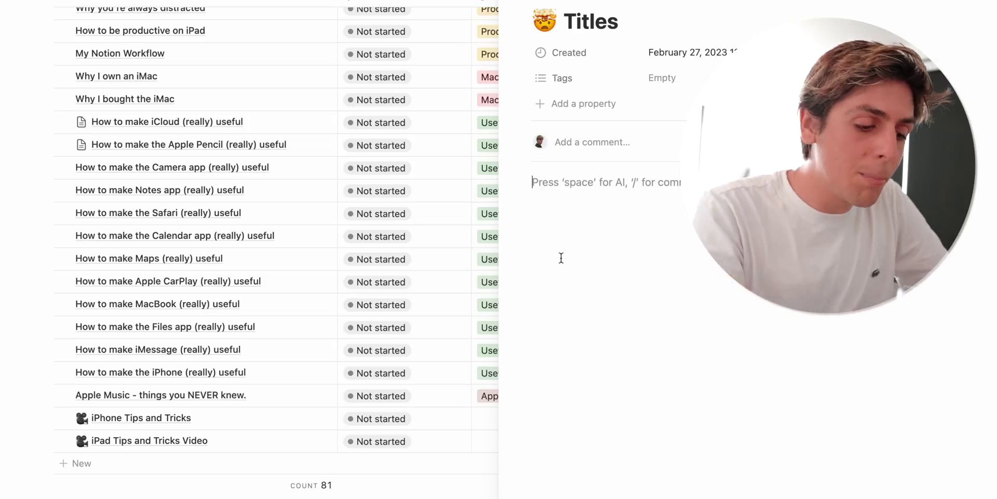
text(/ai)
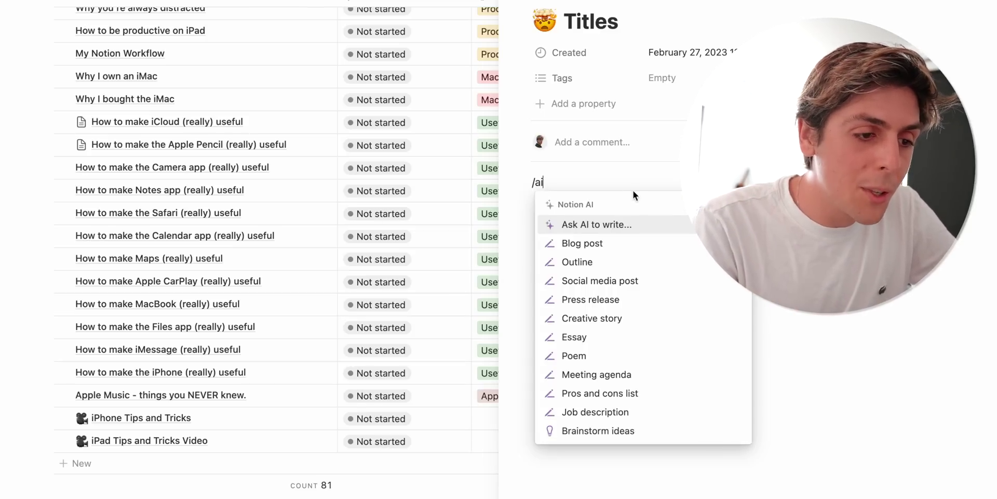
click(602, 229)
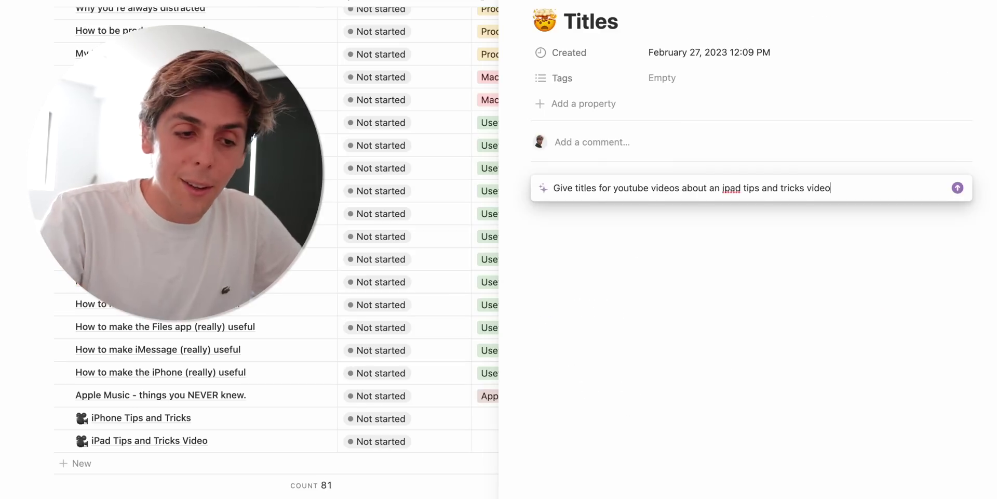
key(Return)
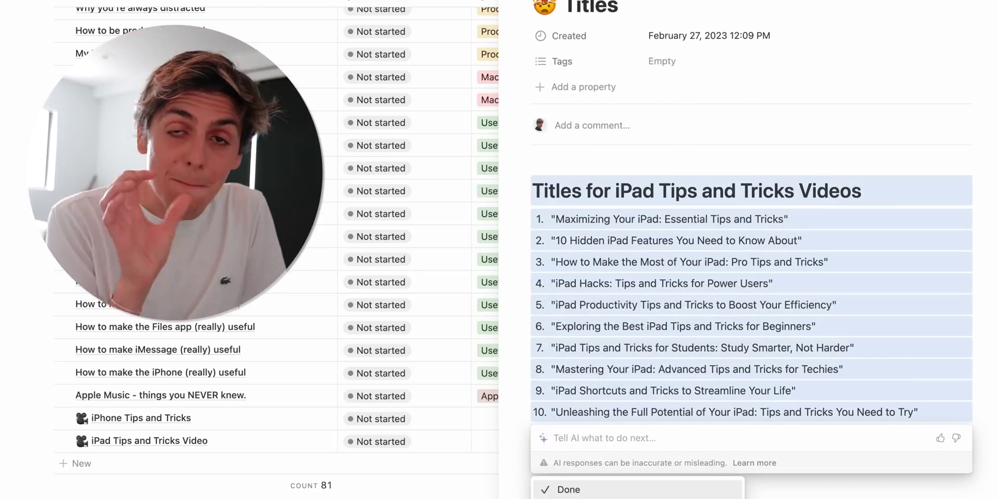
Have the AI continue the list to 20 titles and keep the result
scroll(574, 452, down, 3)
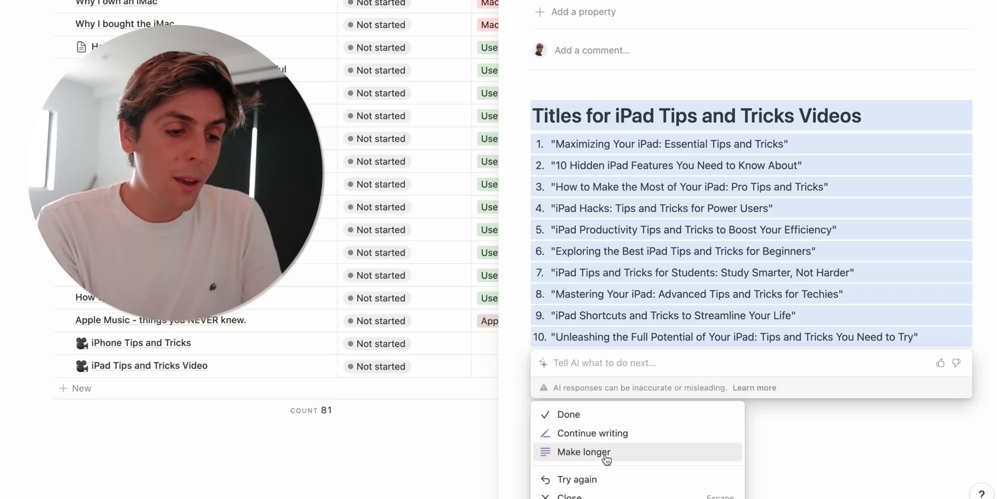
click(607, 442)
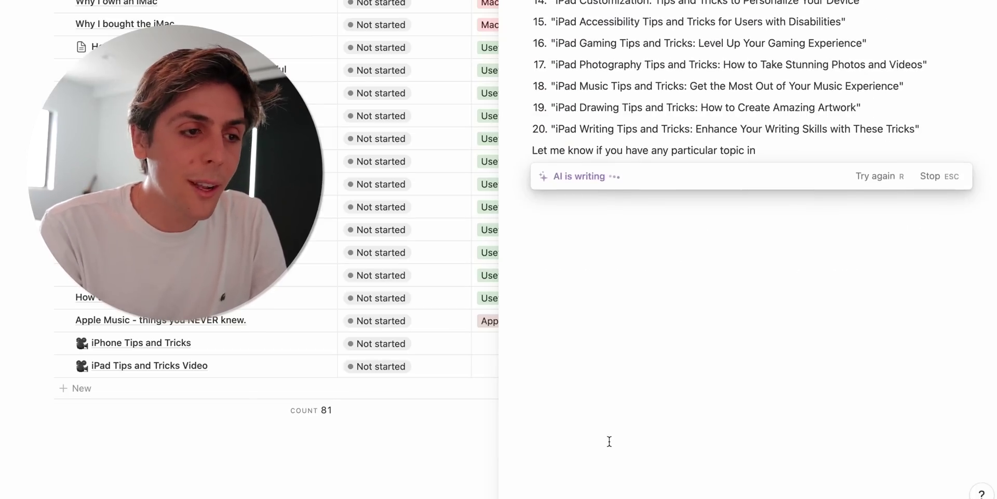
scroll(611, 445, up, 2)
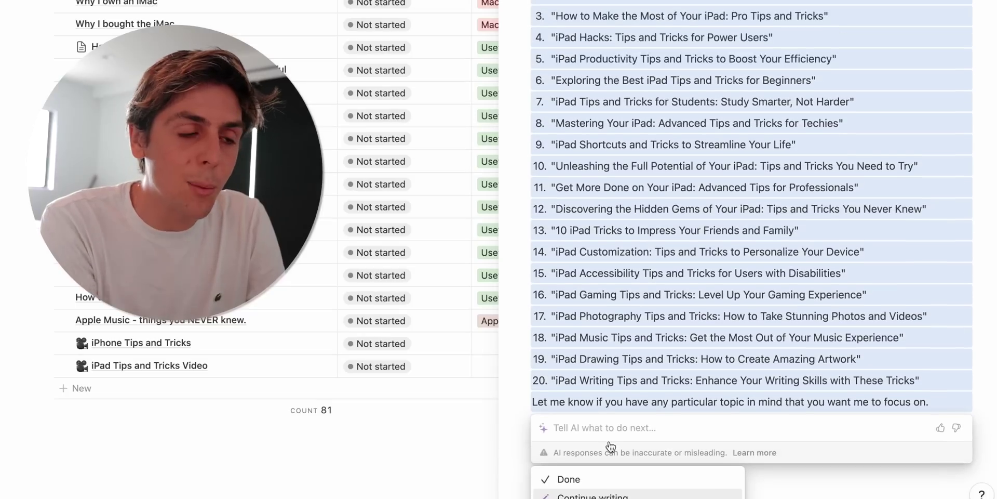
click(569, 481)
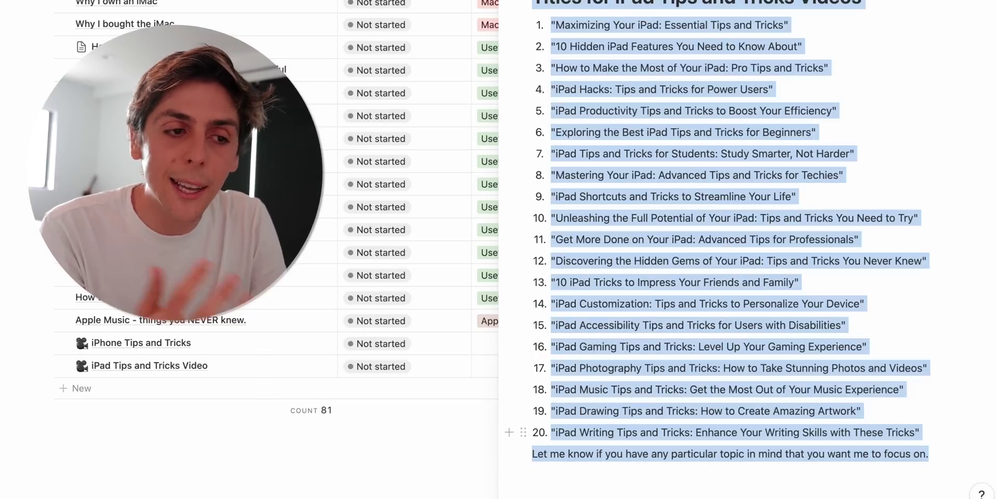
drag(788, 25, 552, 25)
key(super+c)
scroll(555, 101, up, 5)
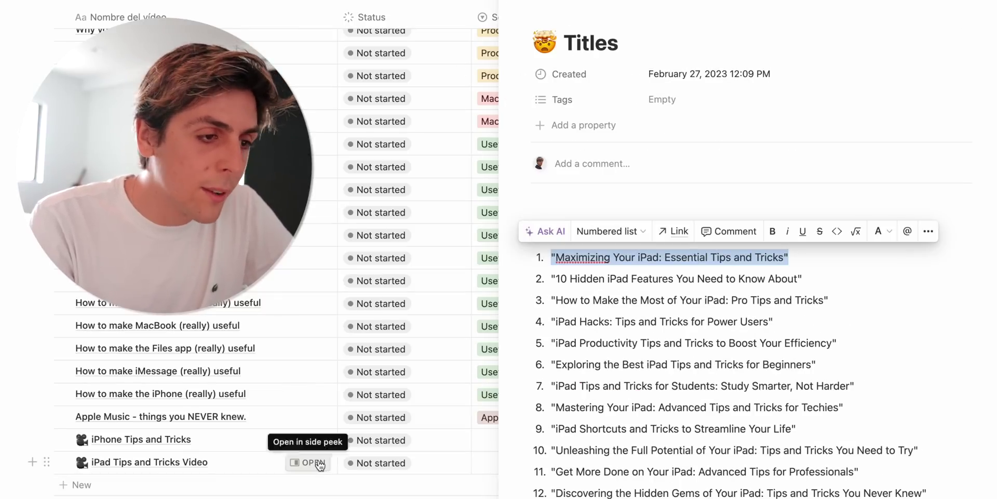
Retitle the video page 'Maximizing Your iPad: Essential Tips and Tricks' using the first AI idea
click(307, 462)
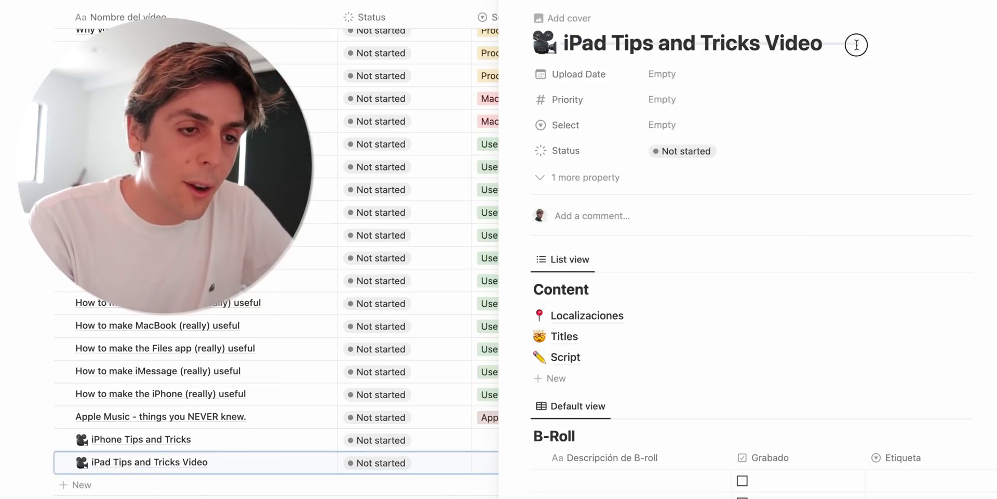
drag(855, 45, 601, 27)
key(super+v)
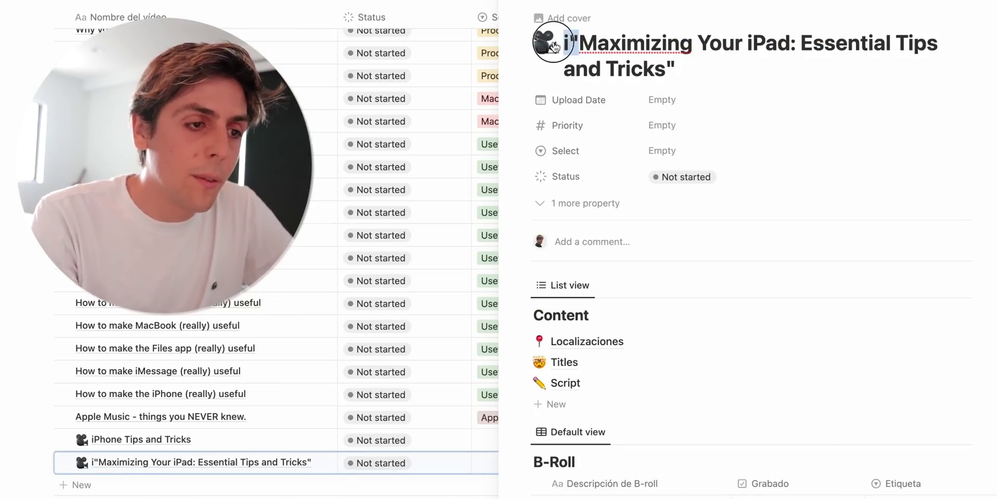
click(555, 46)
key(Delete)
key(Delete)
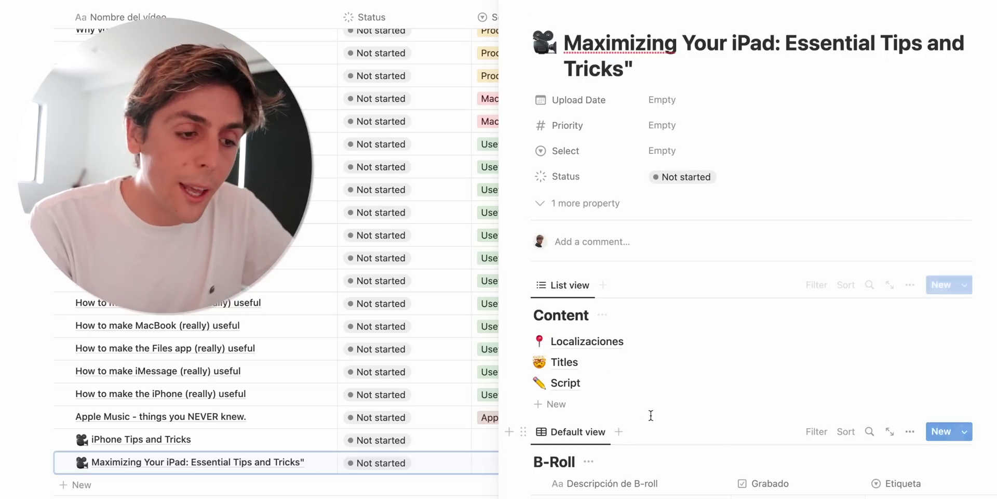
Ask Notion AI on the Script page for a YouTube script about iPad tips and tricks
click(565, 383)
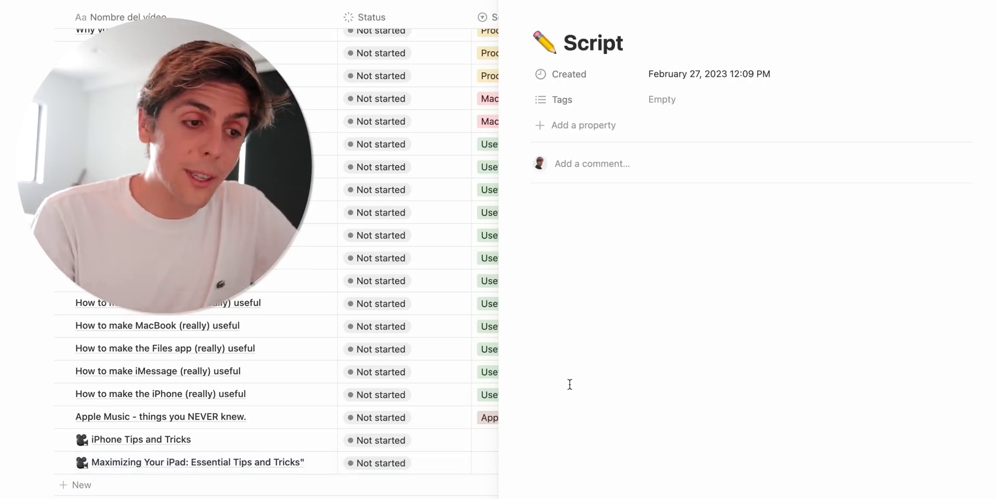
click(570, 384)
text(/ai)
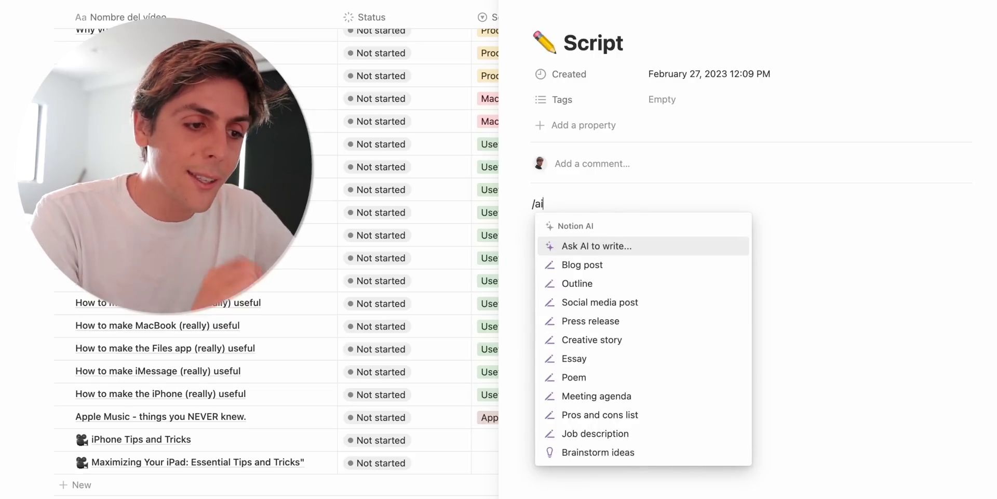
key(Return)
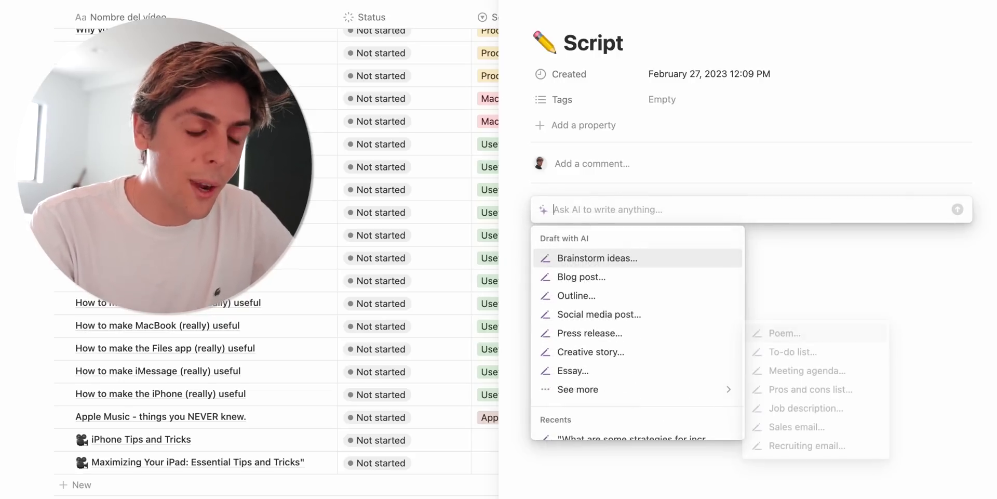
text(a youtube video script about an ipad tips and tricks video)
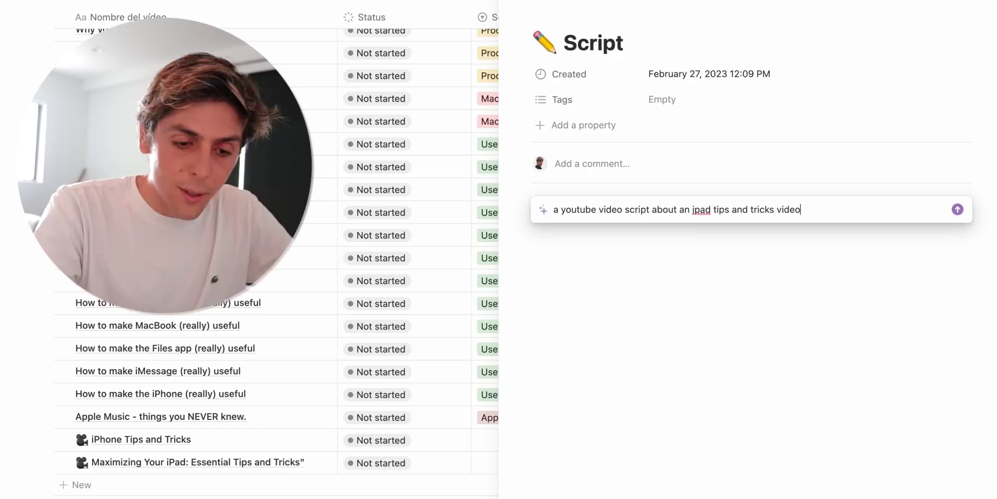
key(Return)
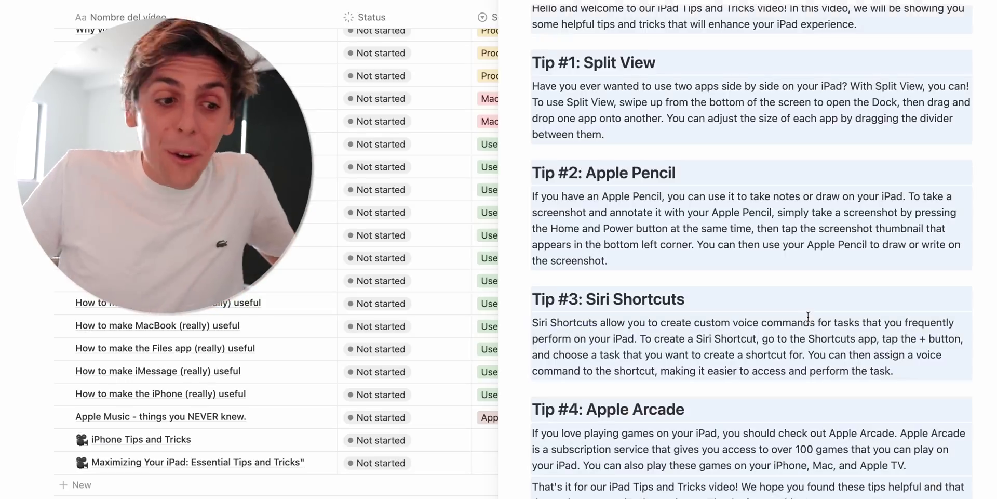
Have the AI rewrite the iPad script in a more formal tone
text(make it more formal)
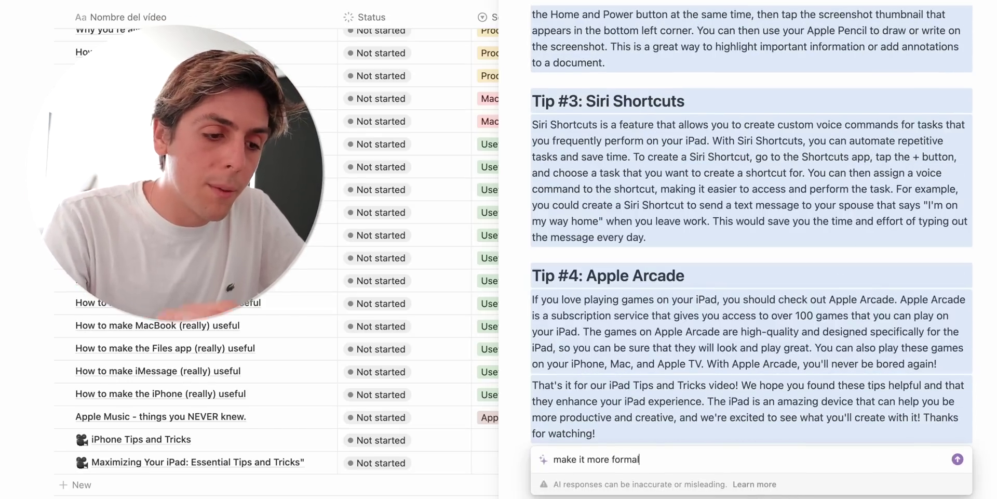
key(Return)
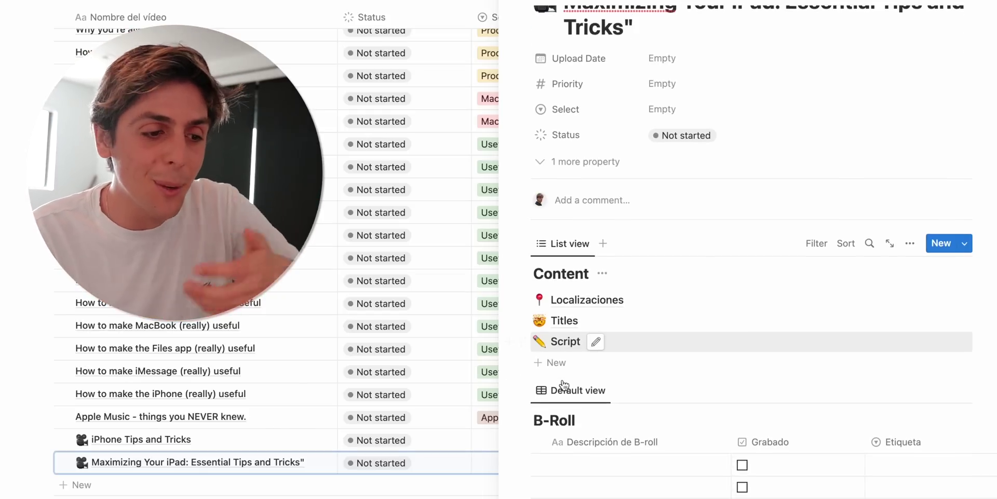
scroll(575, 467, down, 2)
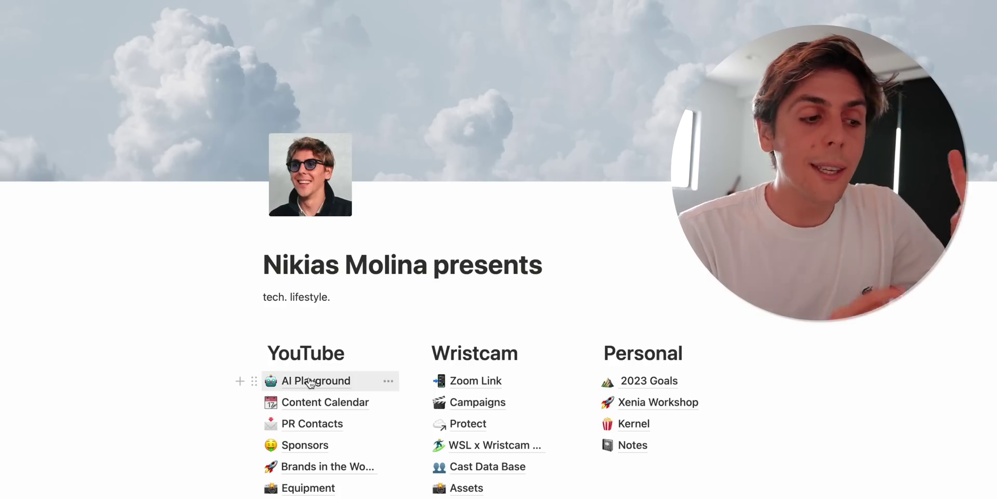
Generate an AI social media post about the new iPad Pro on the AI Playground page
click(310, 382)
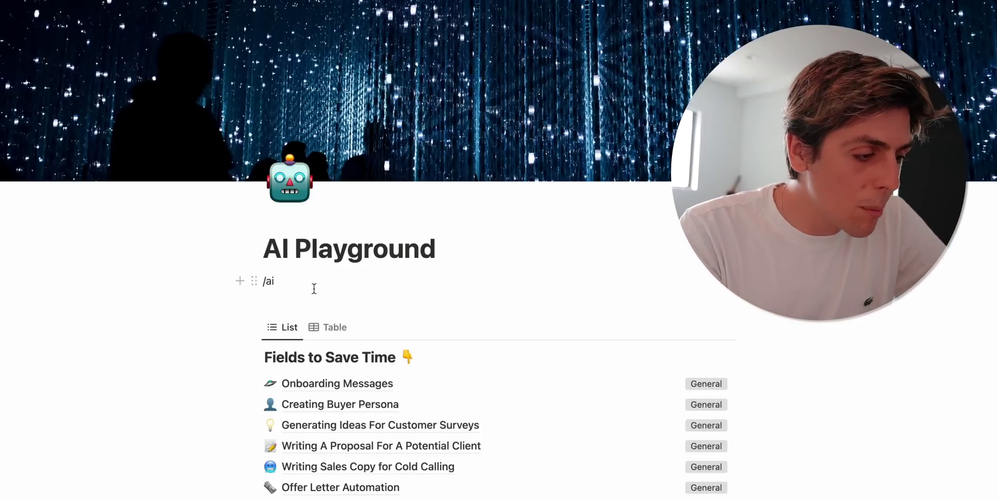
key(BackSpace)
key(BackSpace)
text(/ai)
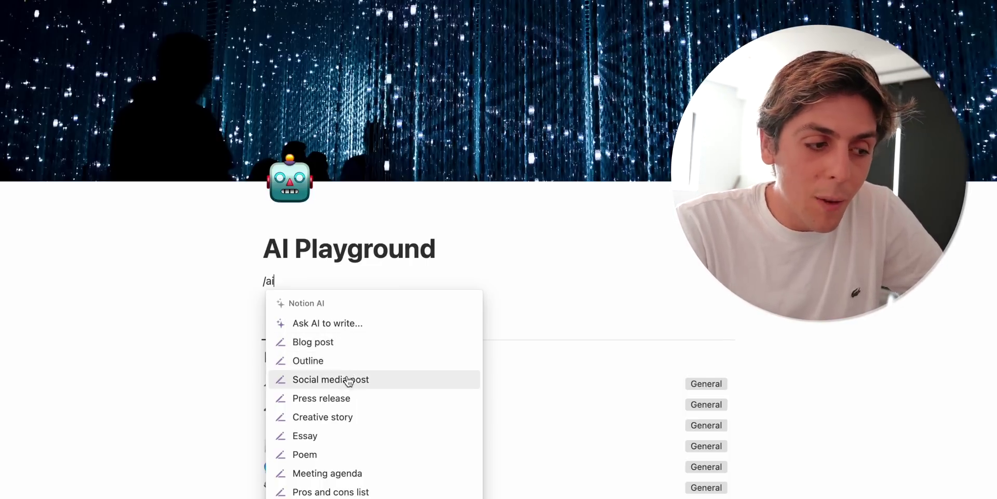
click(330, 379)
text(the new ipad pro)
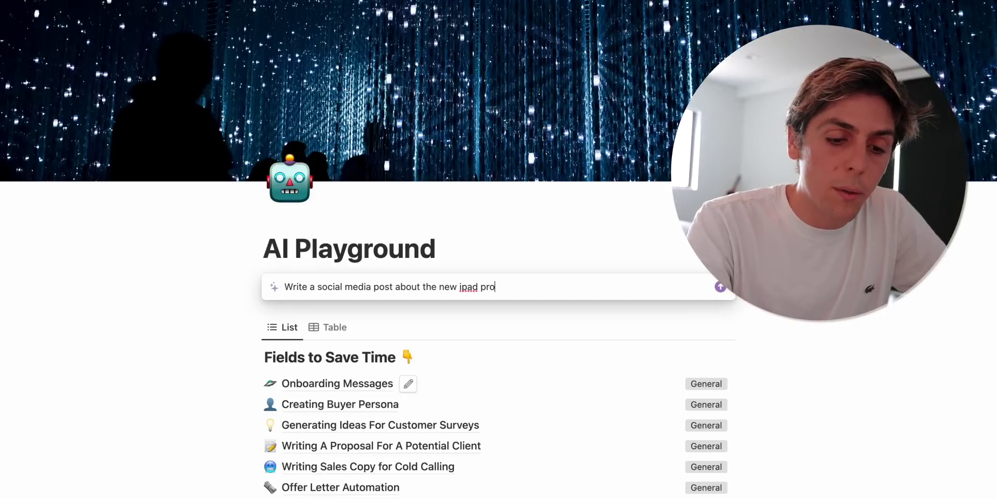
key(Return)
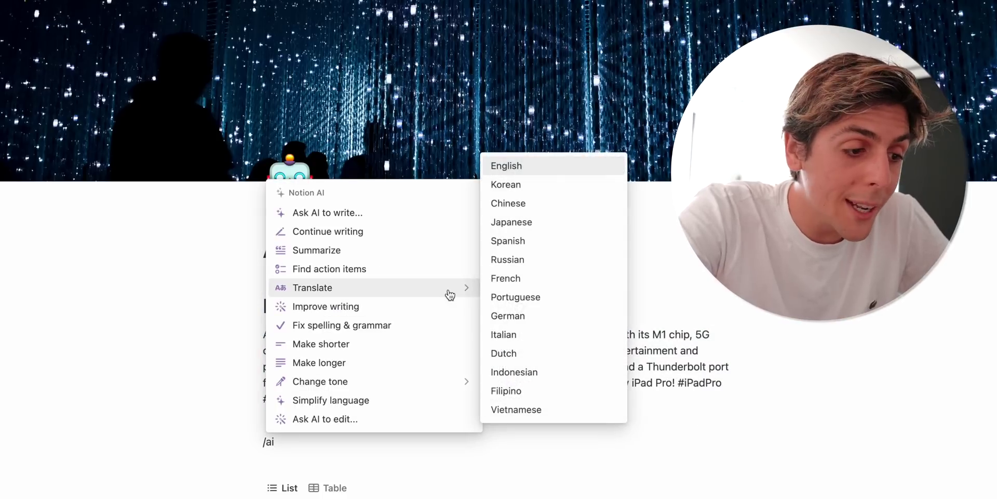
Translate the iPad Pro post into Spanish, keep it, then select the heading and both paragraphs
mouse_move(452, 292)
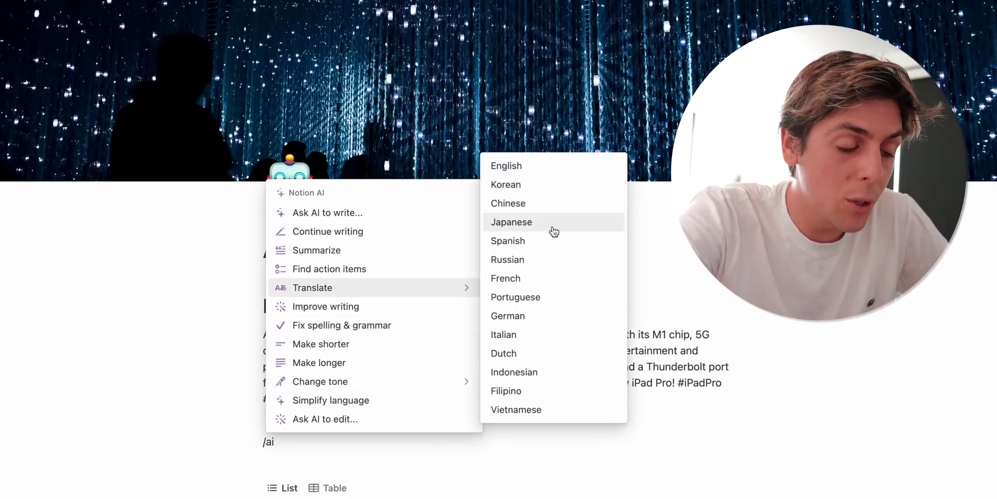
click(545, 239)
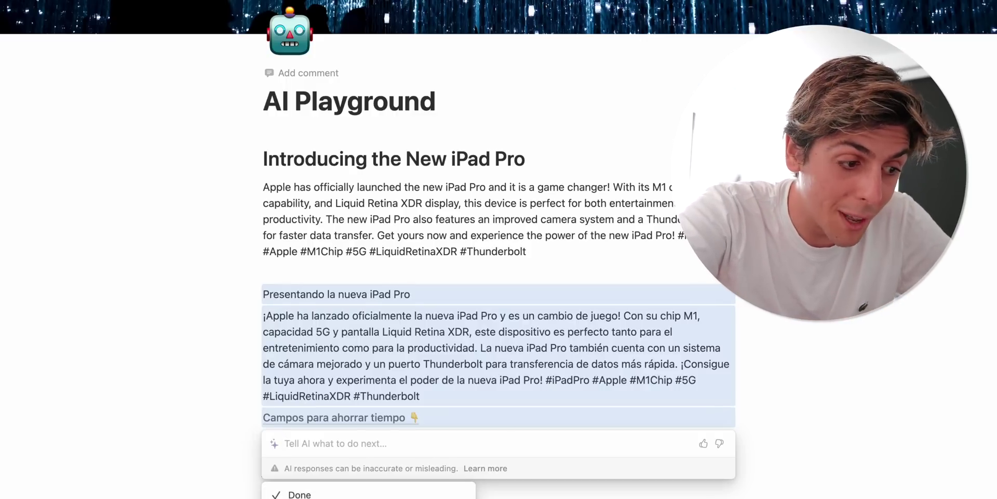
key(Return)
scroll(499, 249, up, 4)
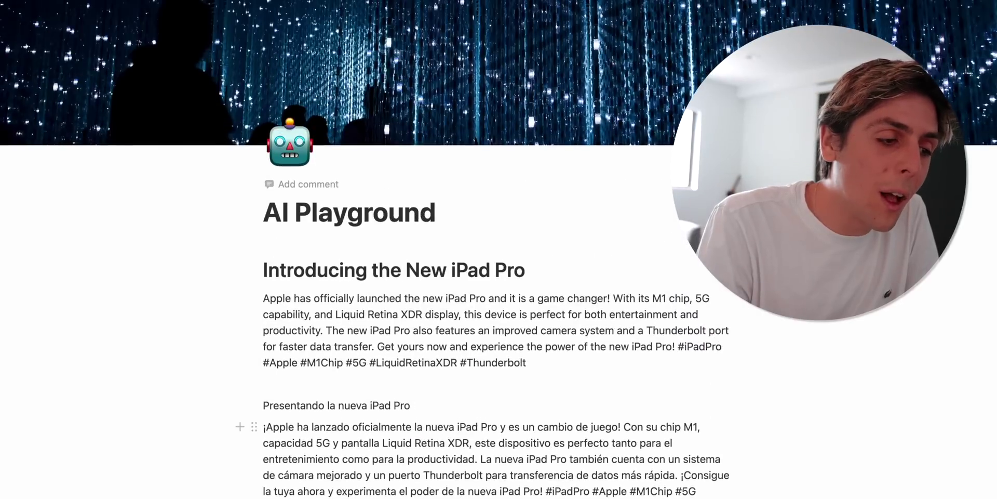
drag(696, 491, 255, 244)
Delete the leftover empty heading and /ai line, then open the Generating Ideas For Live Streaming prompt
key(BackSpace)
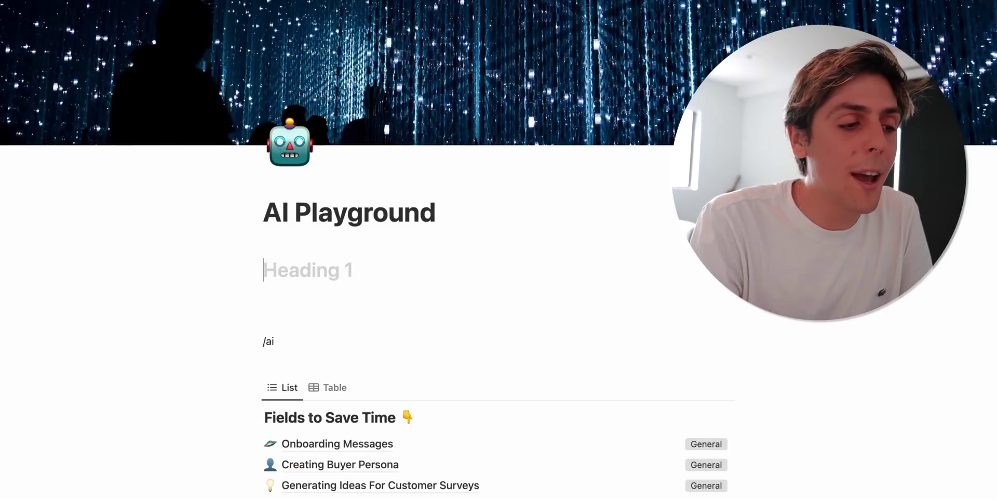
key(BackSpace)
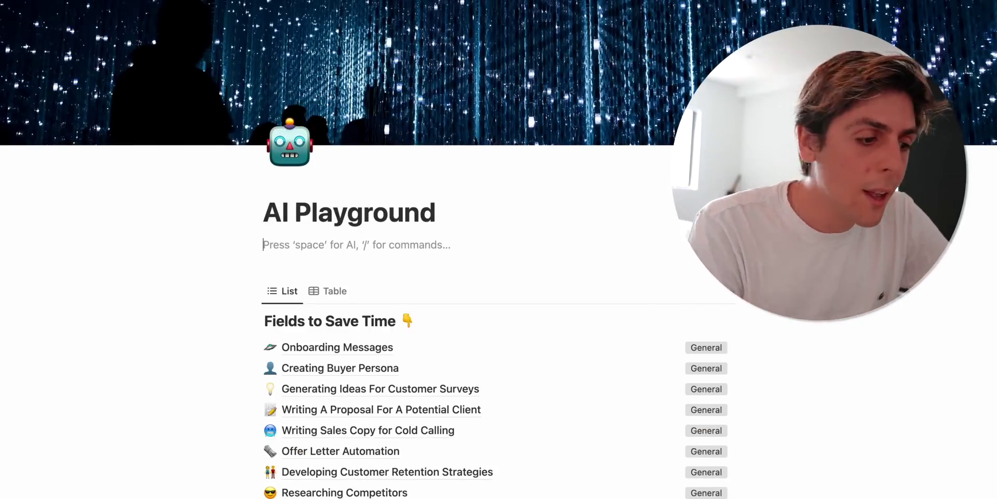
scroll(435, 372, down, 3)
scroll(435, 372, down, 2)
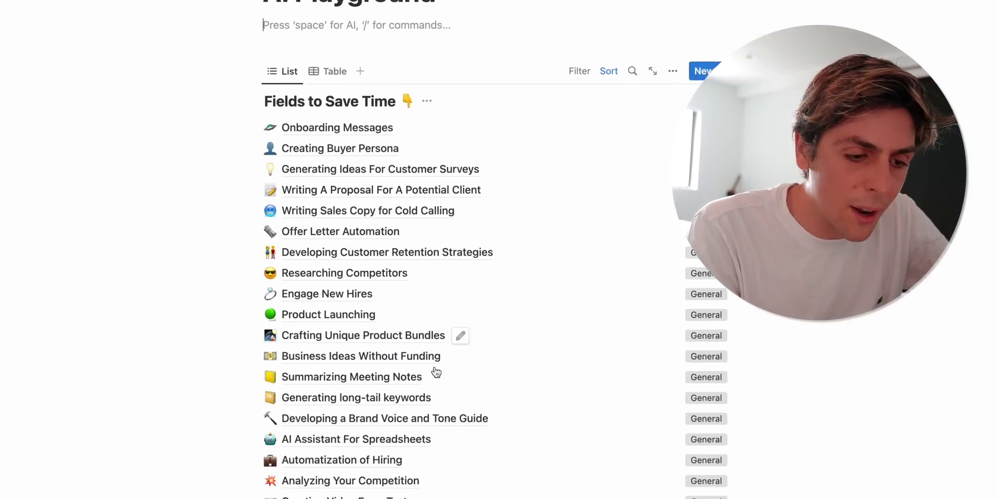
scroll(436, 371, down, 5)
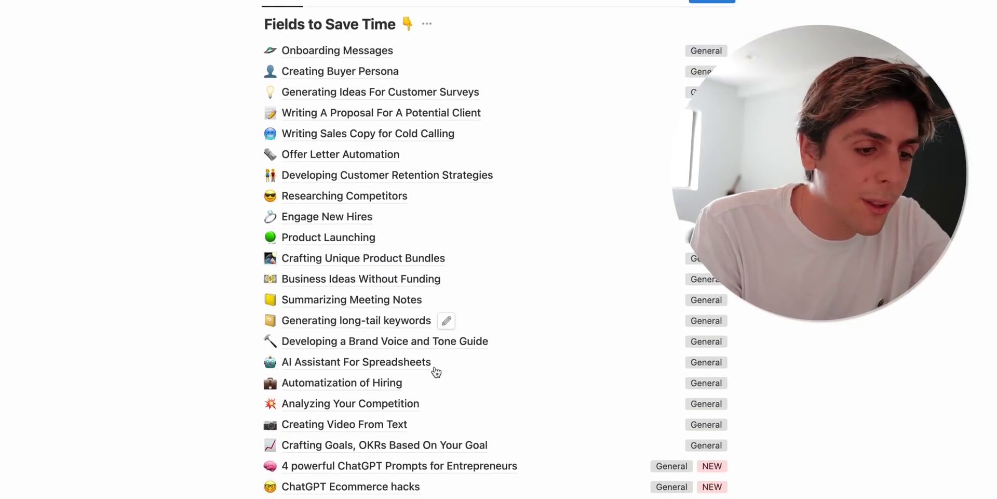
scroll(435, 371, down, 7)
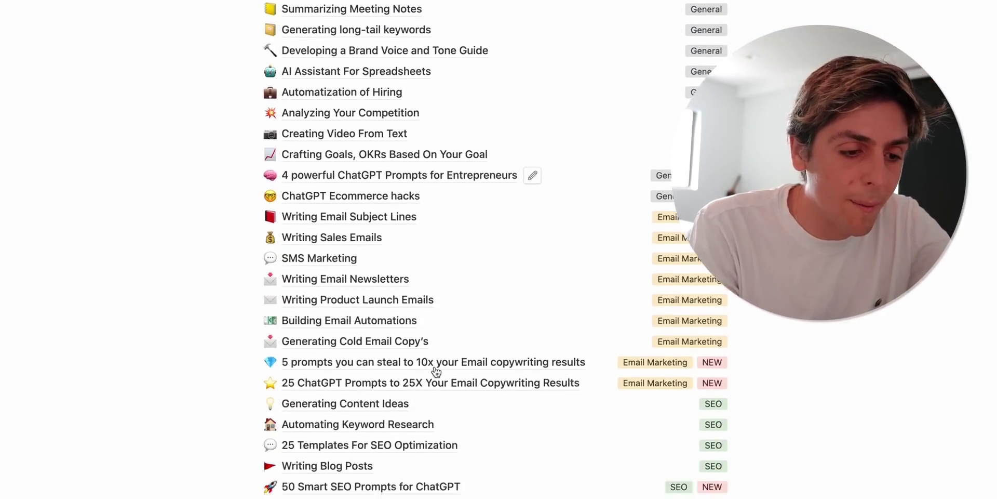
scroll(405, 393, down, 3)
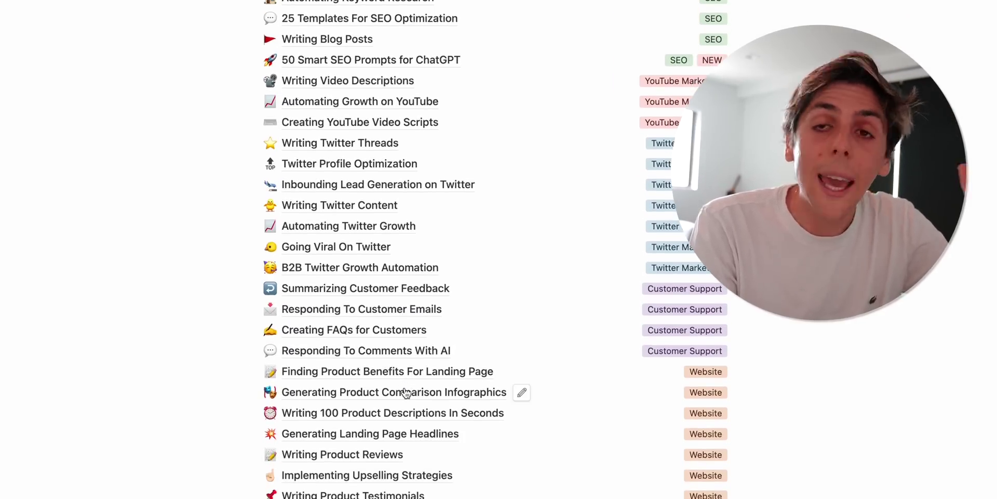
scroll(405, 392, down, 6)
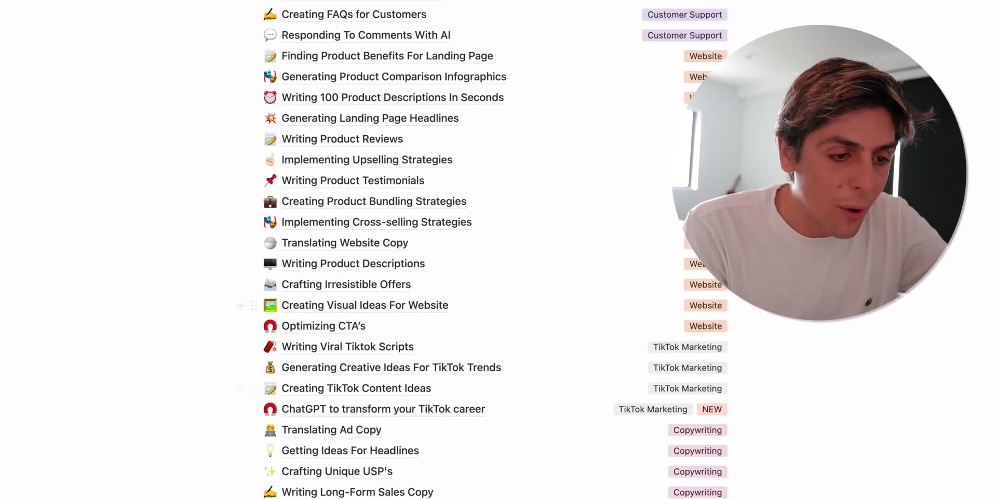
scroll(515, 281, down, 5)
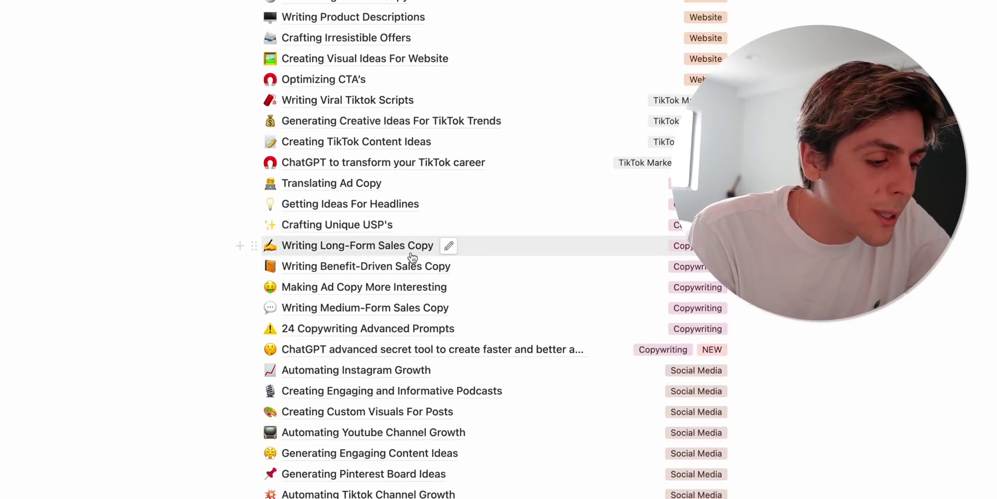
scroll(413, 257, down, 4)
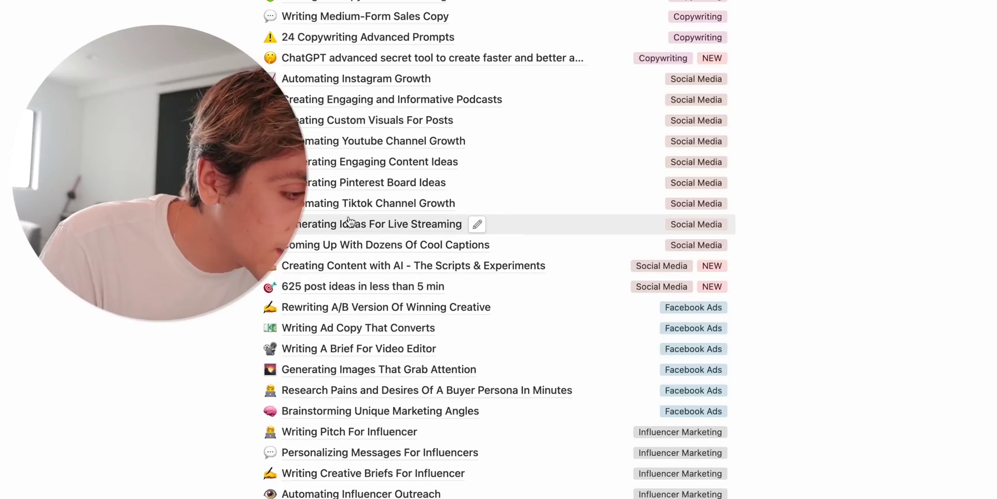
click(349, 222)
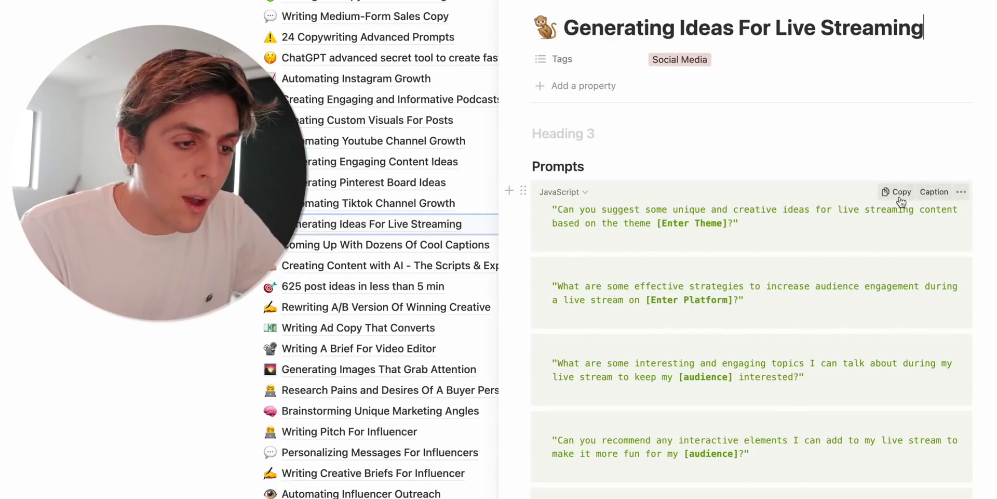
click(673, 134)
Ask Notion AI, via /ai, for live-streaming ideas themed on the new iPad Pro using the pasted prompt
text(/ai)
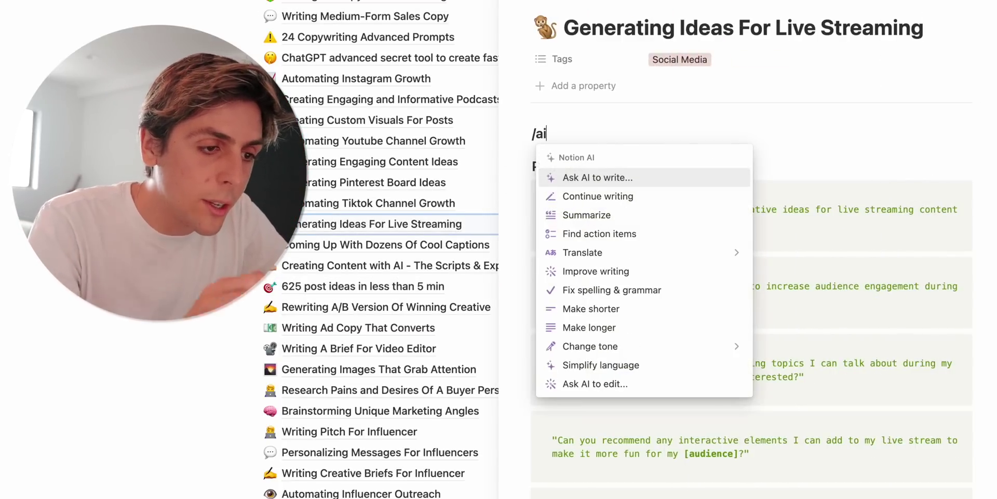
key(Return)
text("Can you suggest some unique and creative ideas for live streaming content based on the theme [Enter Theme]?")
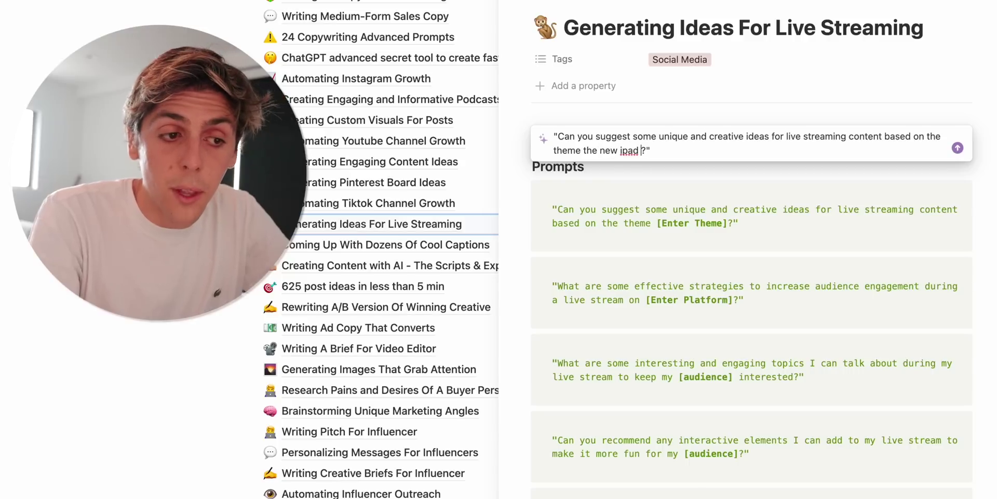
key(Return)
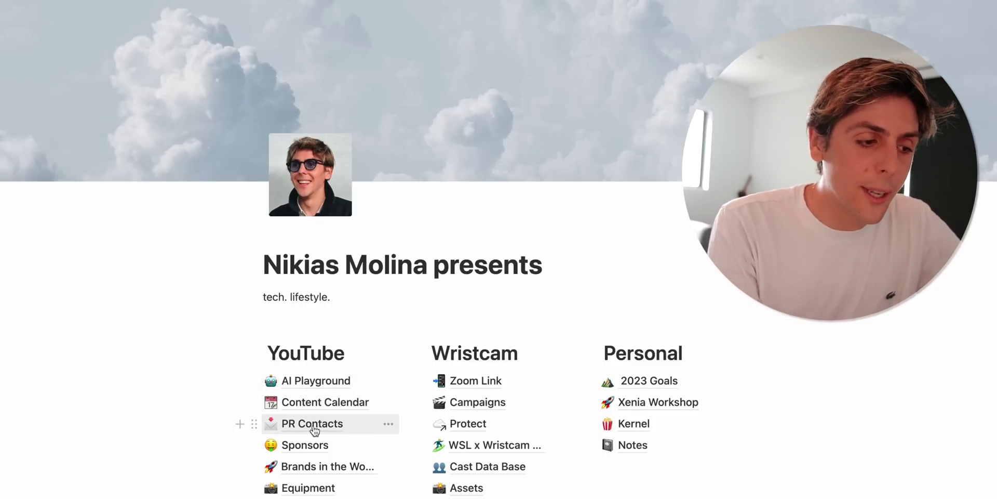
Look through the PR Contacts database, return home, and open the Sponsors database
click(312, 424)
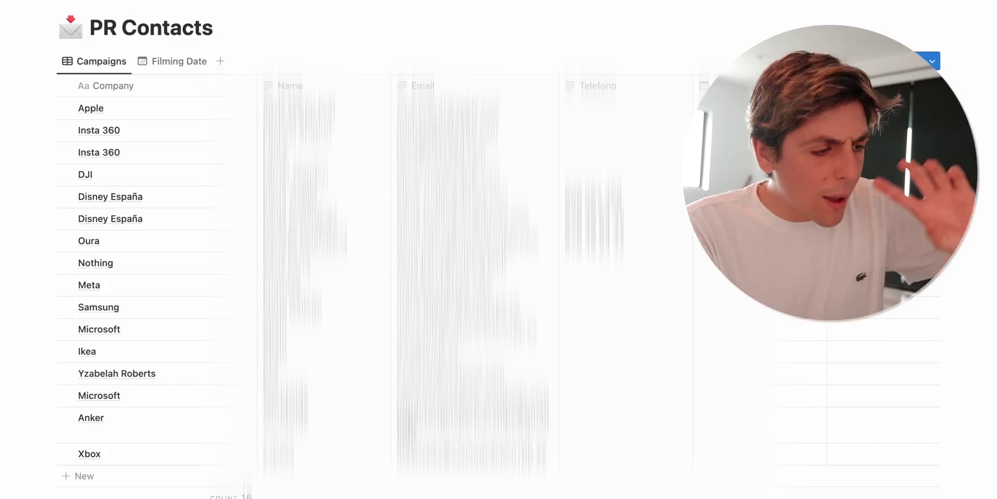
key(super+bracketleft)
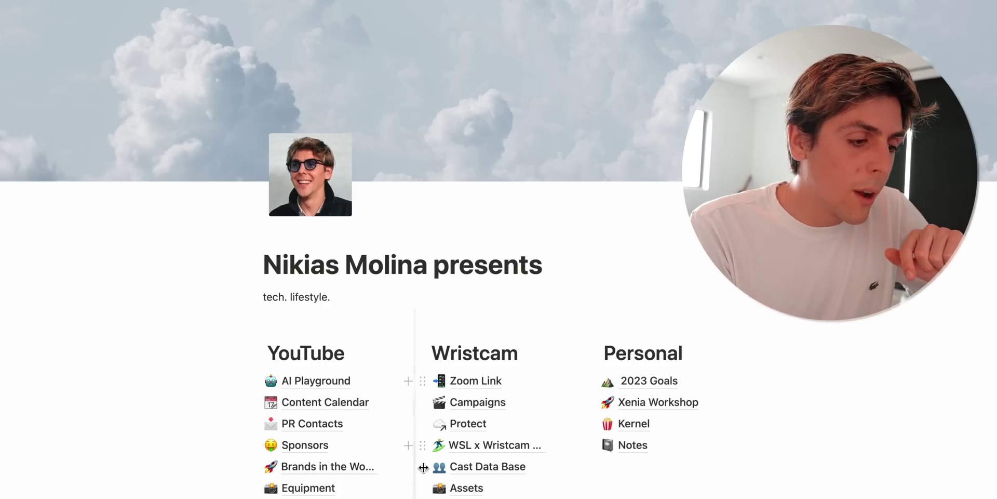
click(320, 449)
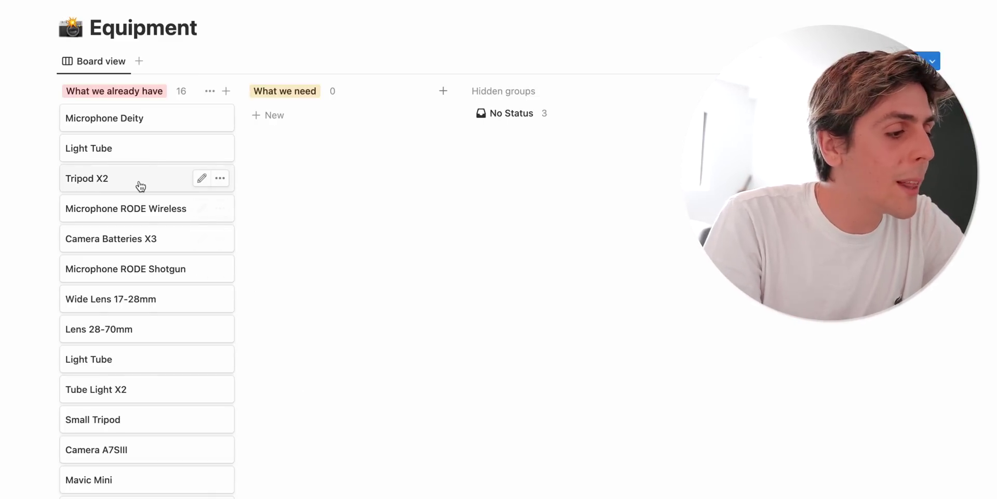
Move Light Tube, Tripod X2, Lens 28-70mm, Microphone RODE Shotgun, Tube Light X2 and Camera A7SIII into What we need
drag(107, 150, 347, 182)
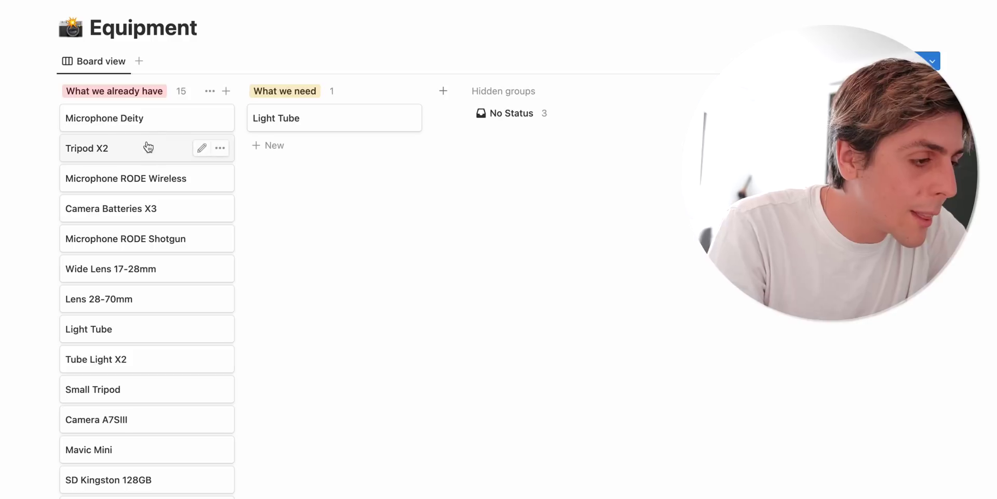
drag(147, 149, 322, 150)
drag(189, 268, 336, 180)
drag(182, 218, 336, 209)
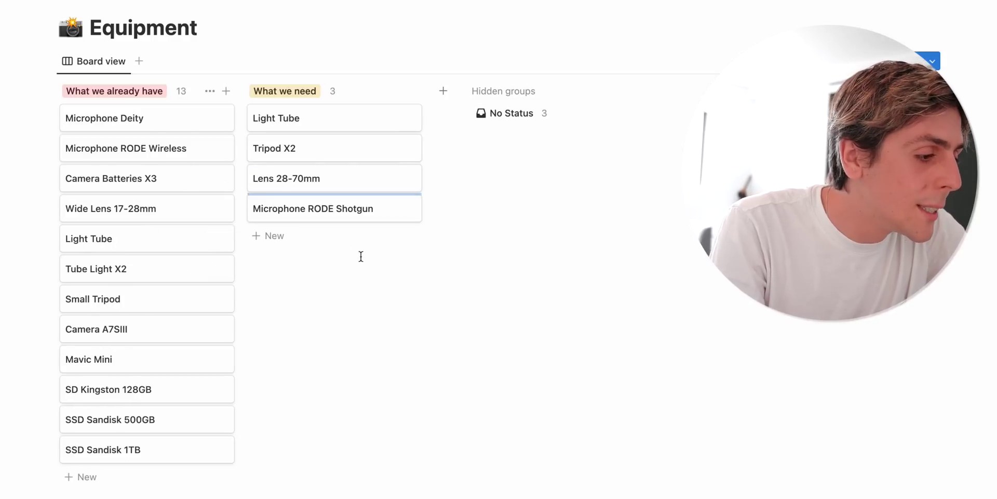
drag(177, 269, 309, 281)
drag(138, 301, 281, 310)
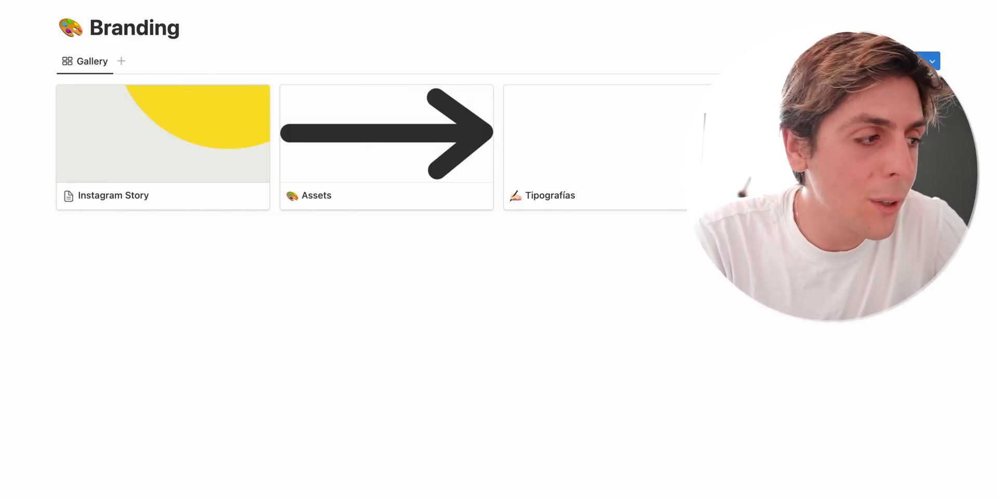
Go back and scroll the video-ideas table down to its last row, Buggy
key(super+bracketleft)
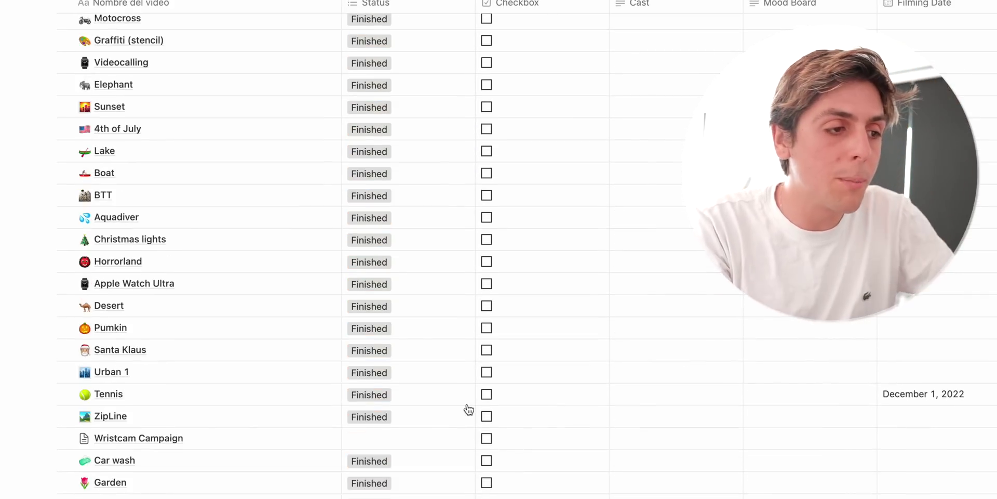
scroll(468, 407, down, 8)
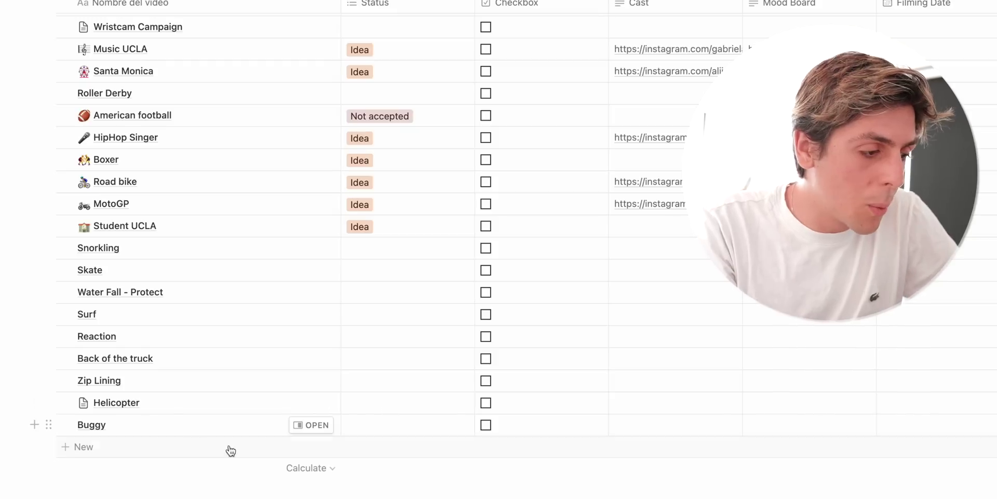
Add a new row below Buggy and fill its page from the Wristcam Campaign template
click(120, 452)
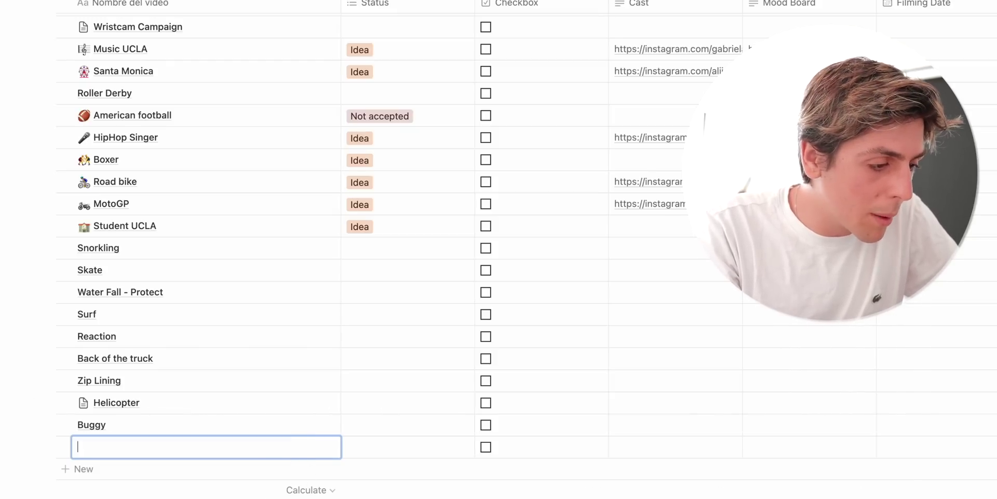
click(310, 448)
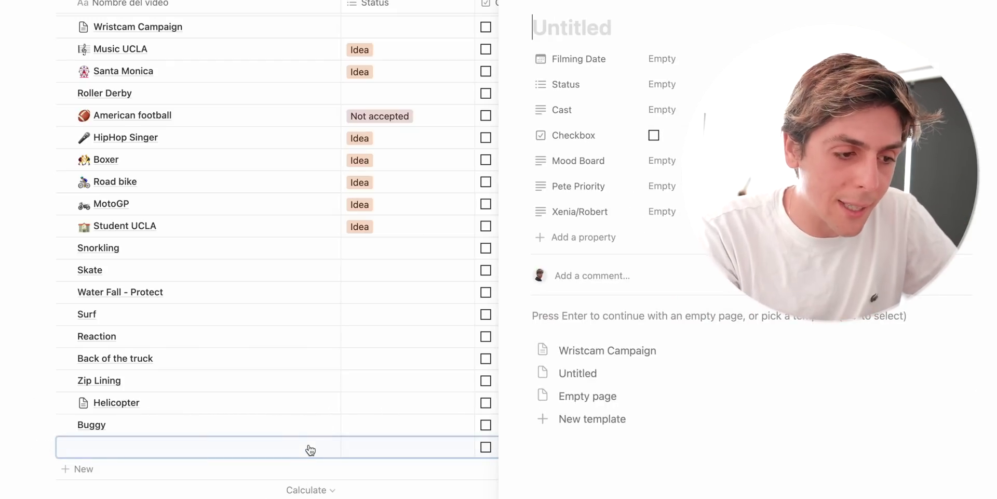
click(589, 355)
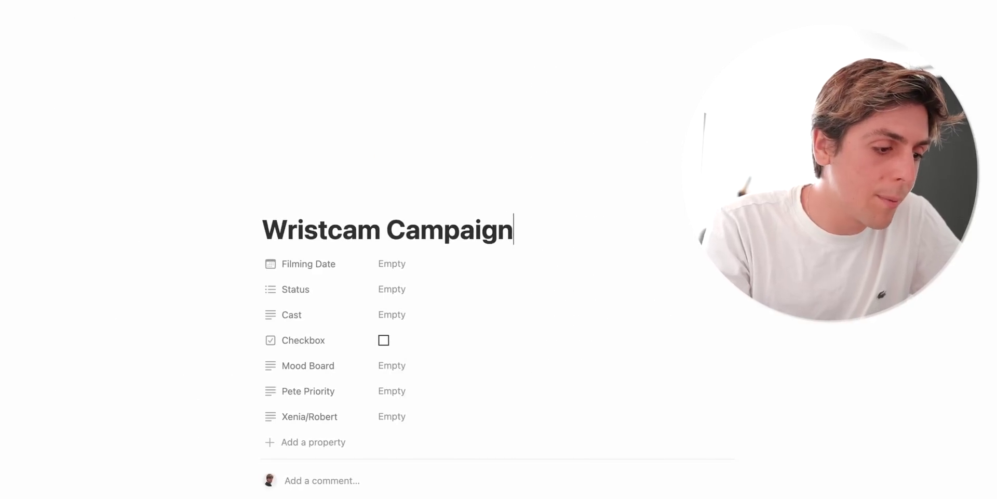
scroll(399, 452, down, 8)
scroll(399, 452, up, 1)
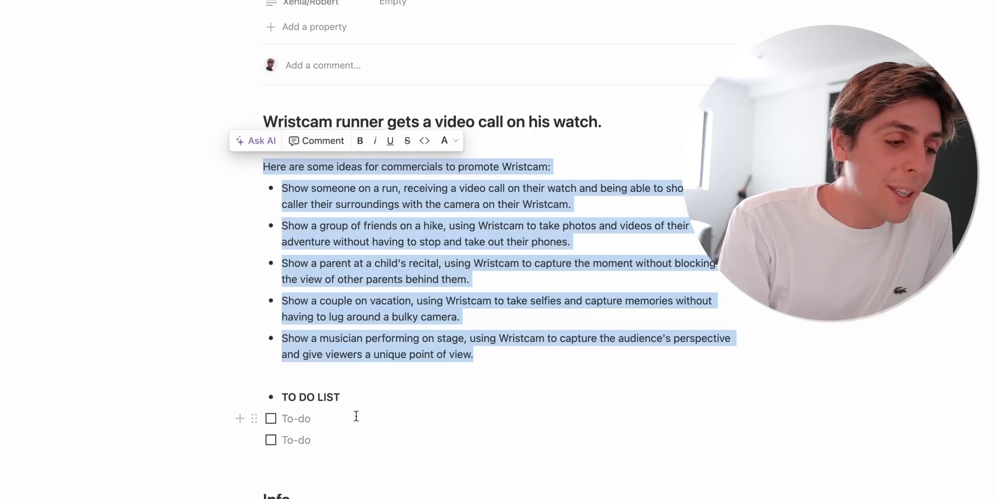
scroll(221, 254, down, 3)
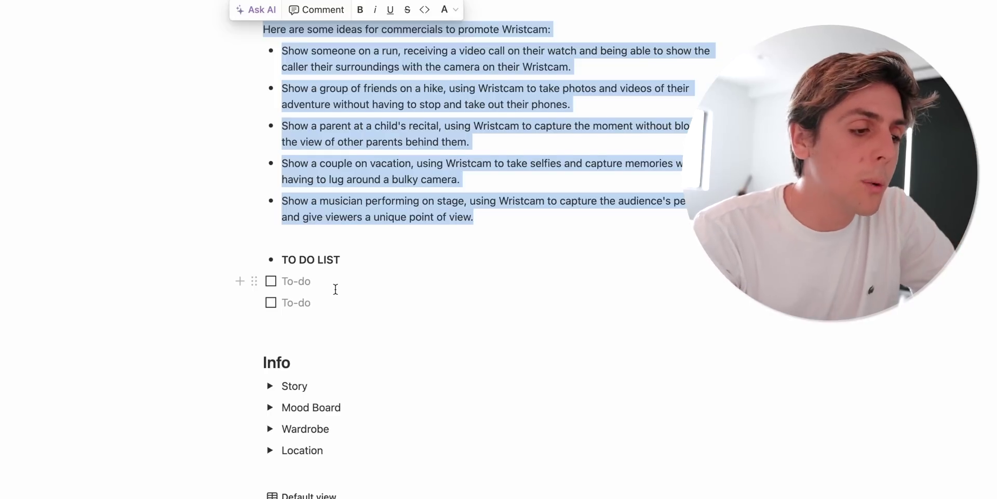
Expand the Story, Mood Board, Wardrobe and Location toggles under Info, and add an empty block below
scroll(335, 290, down, 2)
click(270, 336)
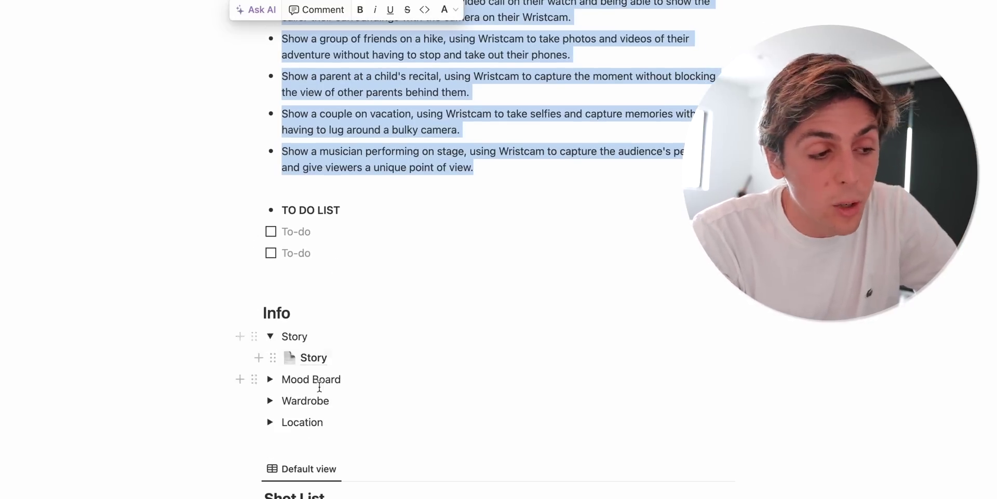
click(270, 379)
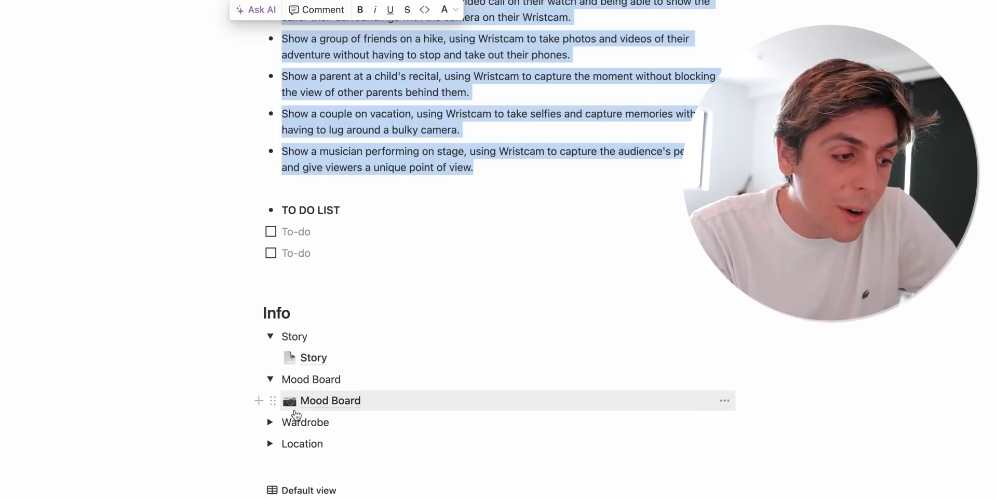
click(270, 421)
scroll(313, 446, down, 1)
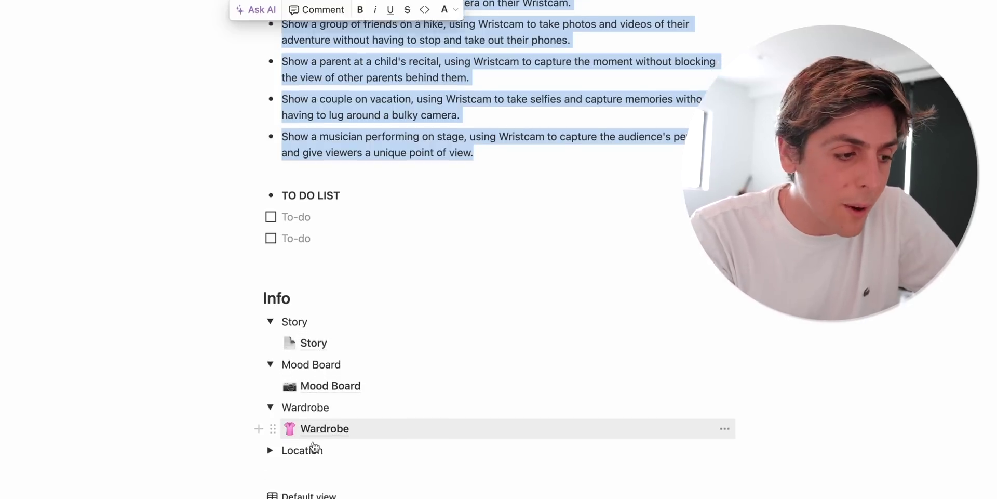
scroll(314, 446, down, 3)
click(270, 390)
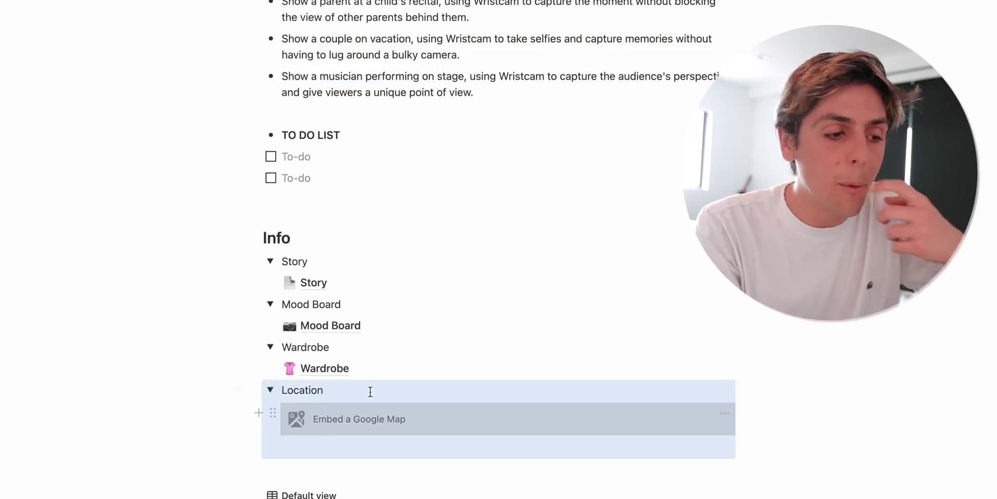
click(322, 450)
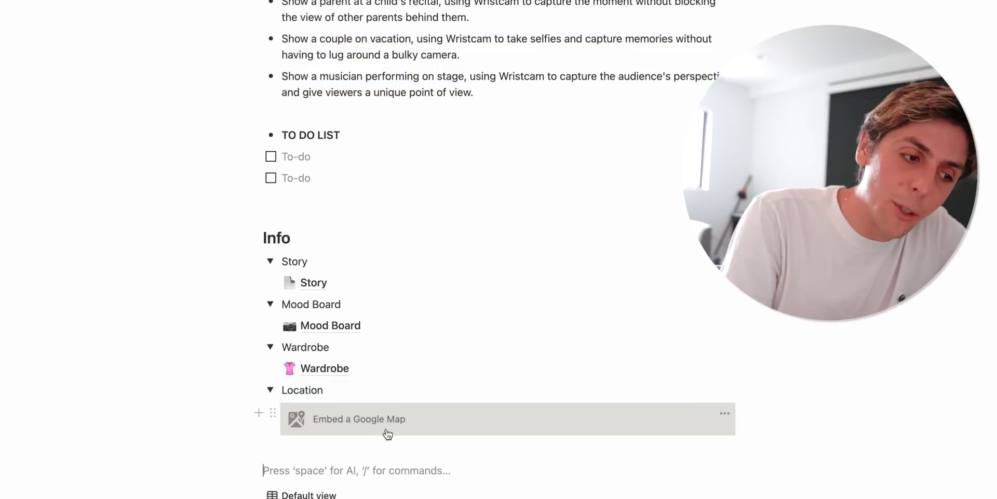
Tick and untick the Grabado checkboxes on the first three Shot List rows, then review the remaining tables
scroll(387, 434, down, 4)
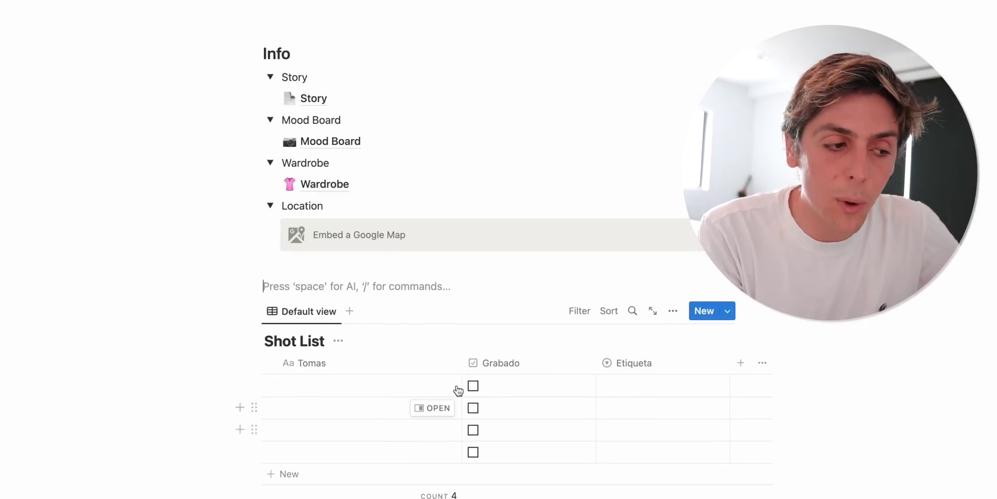
scroll(474, 252, down, 3)
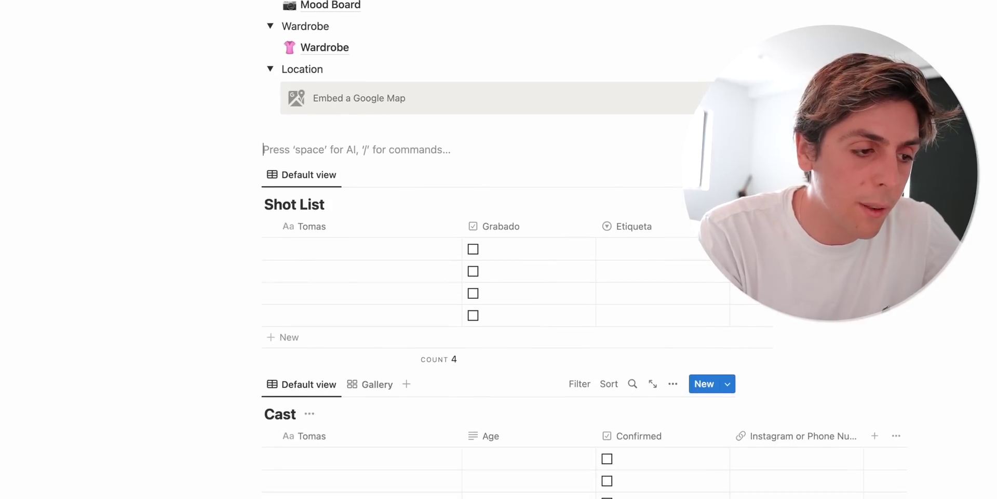
click(473, 249)
click(473, 271)
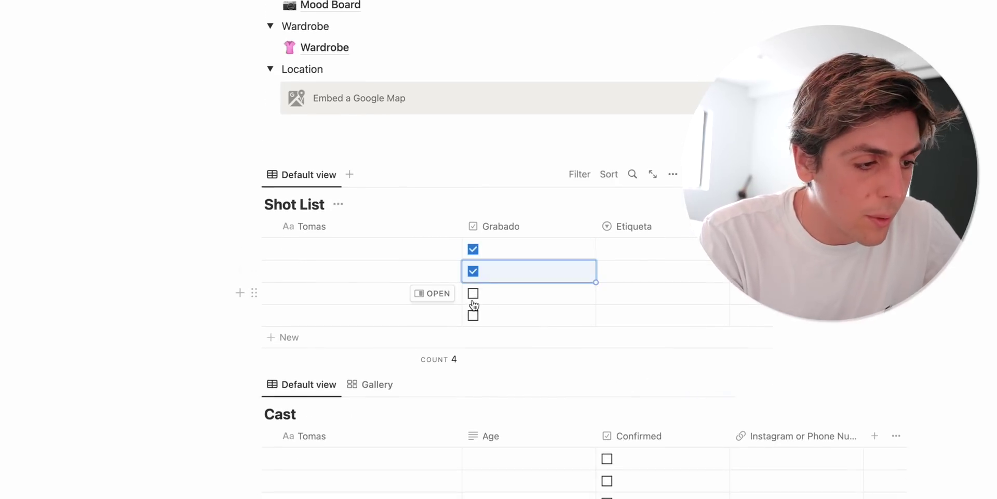
click(473, 293)
click(473, 249)
click(473, 271)
click(473, 293)
scroll(473, 302, down, 3)
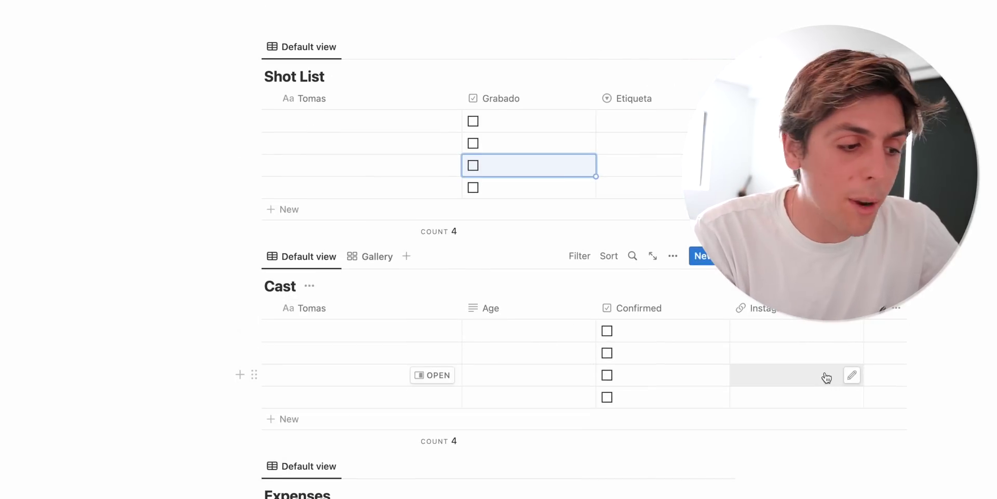
scroll(825, 377, down, 5)
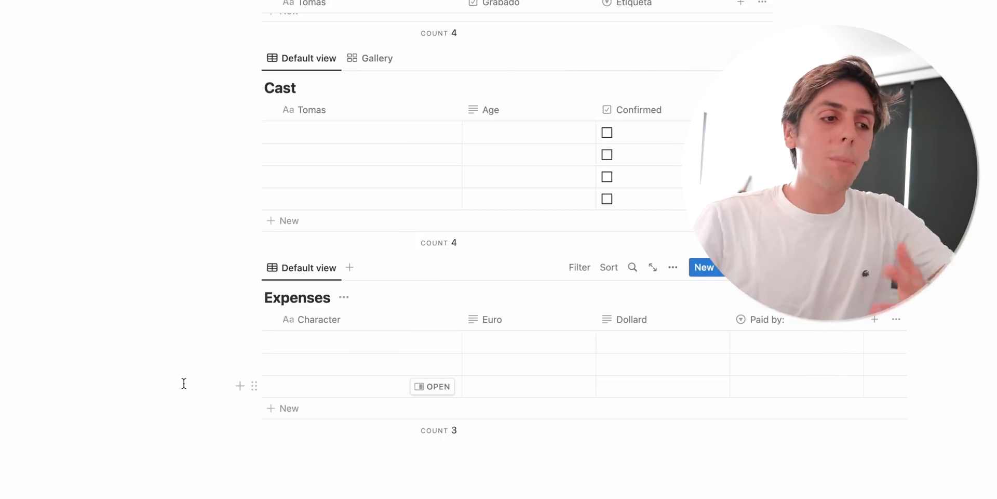
Browse the Wristcam page once more and open the Cast Data Base page from the home page
scroll(184, 383, up, 20)
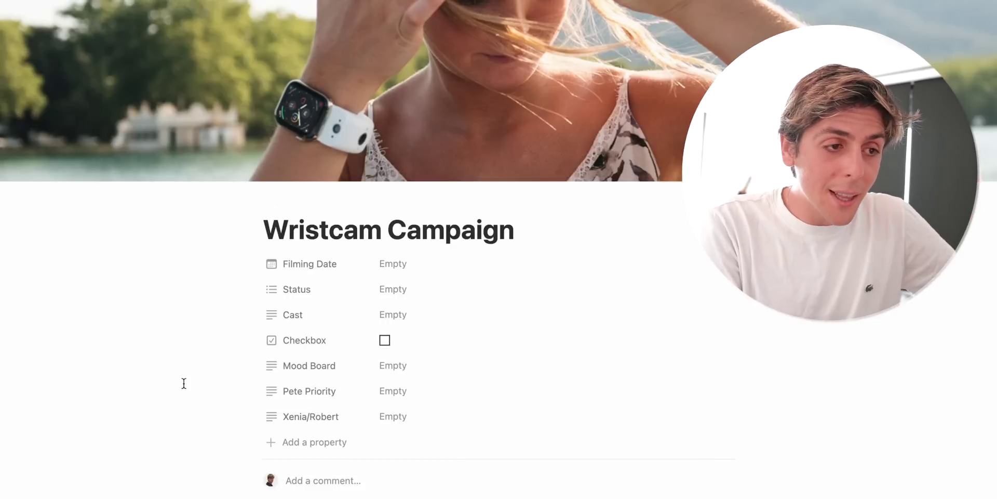
scroll(184, 383, down, 10)
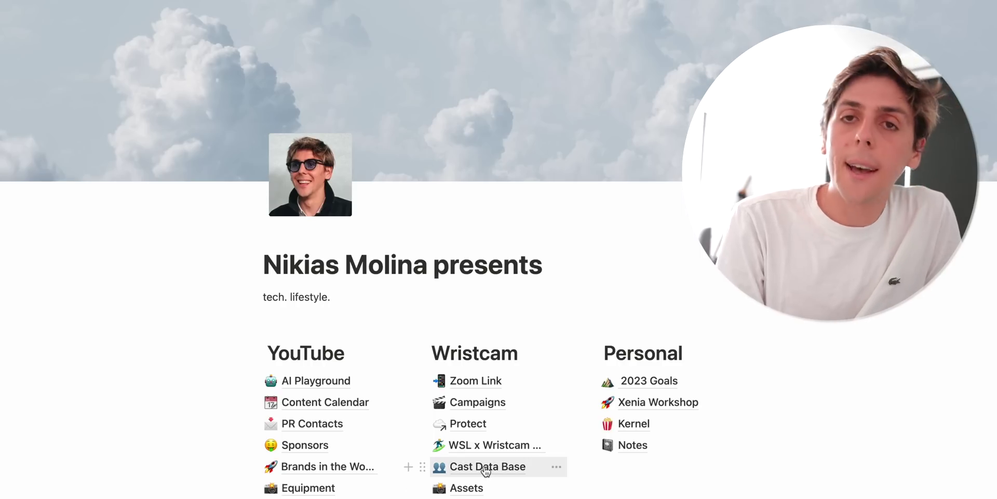
click(486, 467)
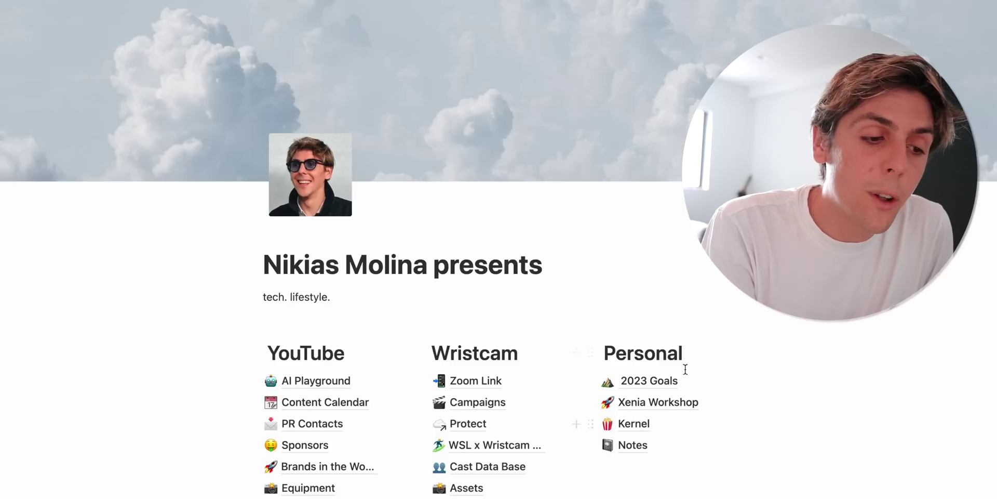
click(658, 388)
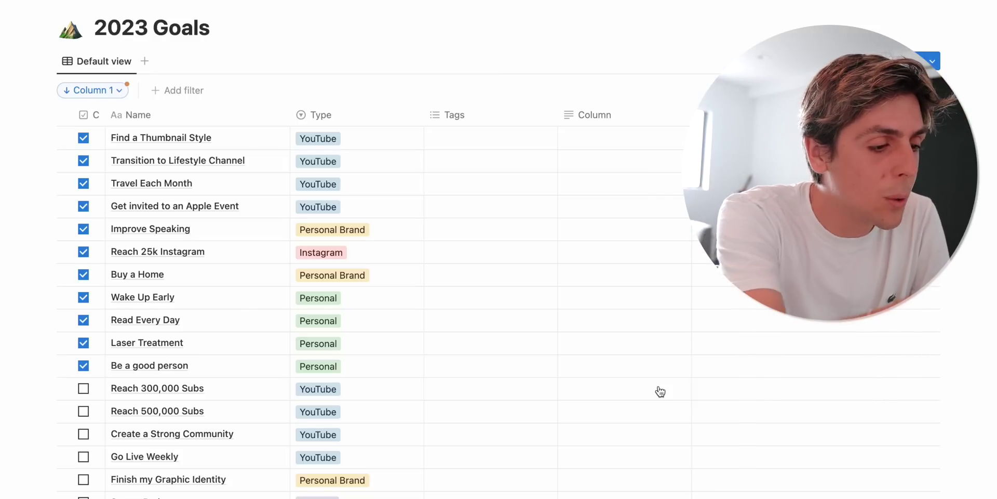
click(333, 139)
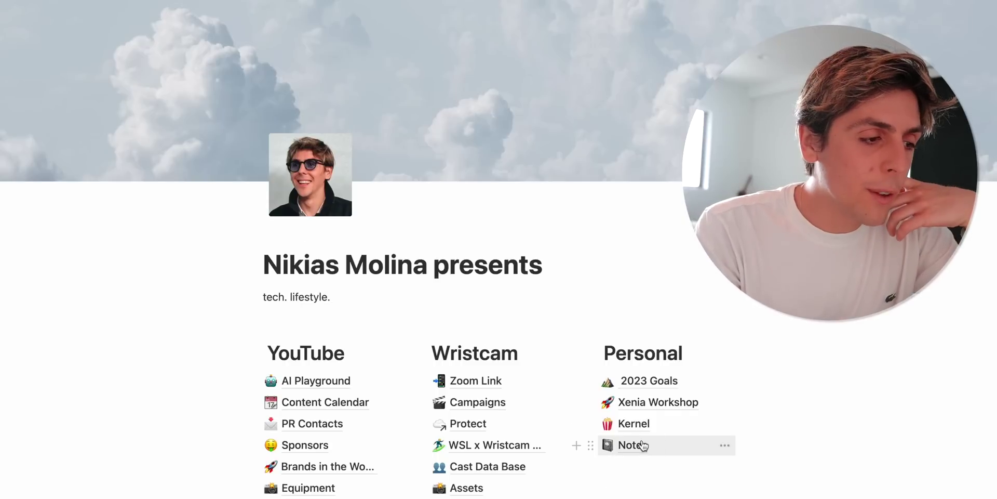
click(642, 445)
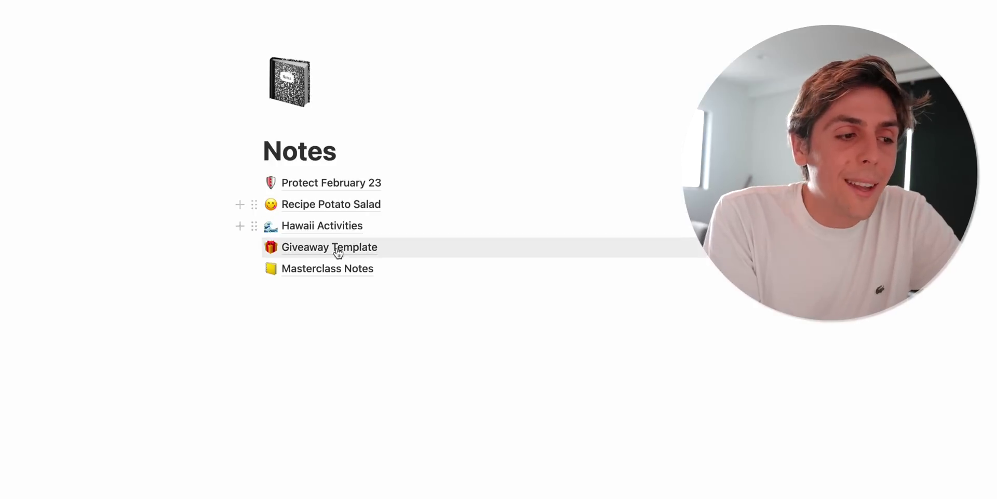
click(358, 206)
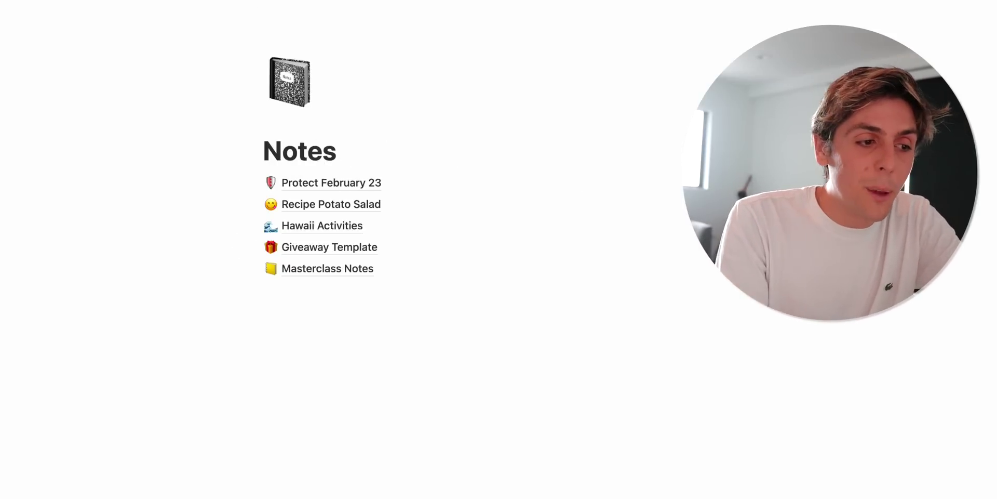
click(311, 203)
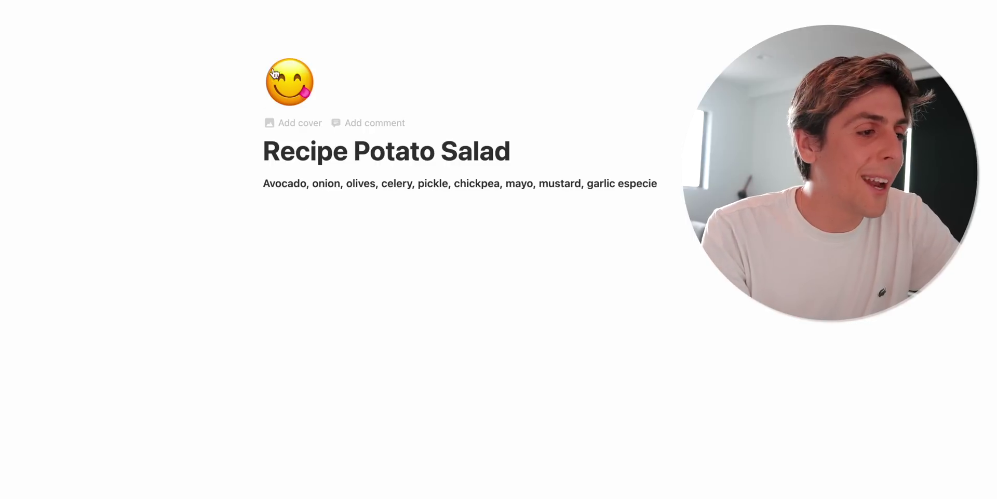
key(super+bracketleft)
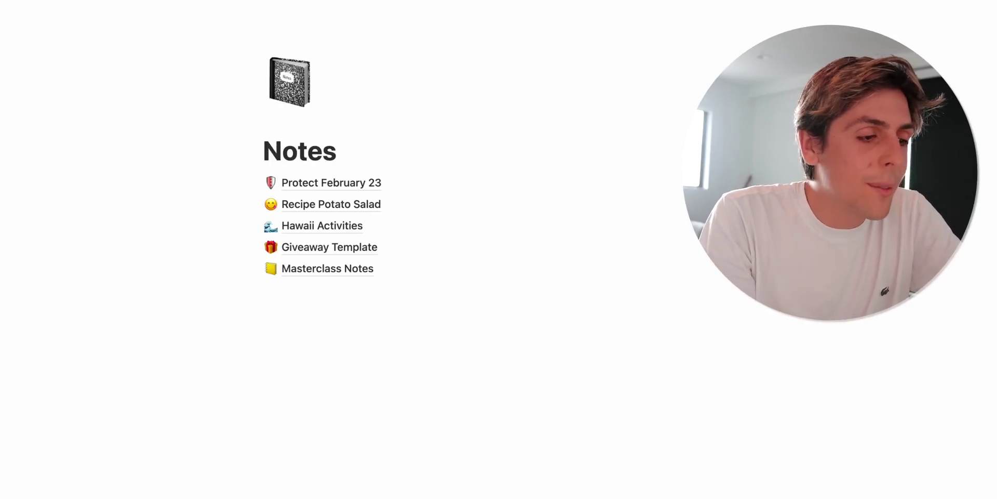